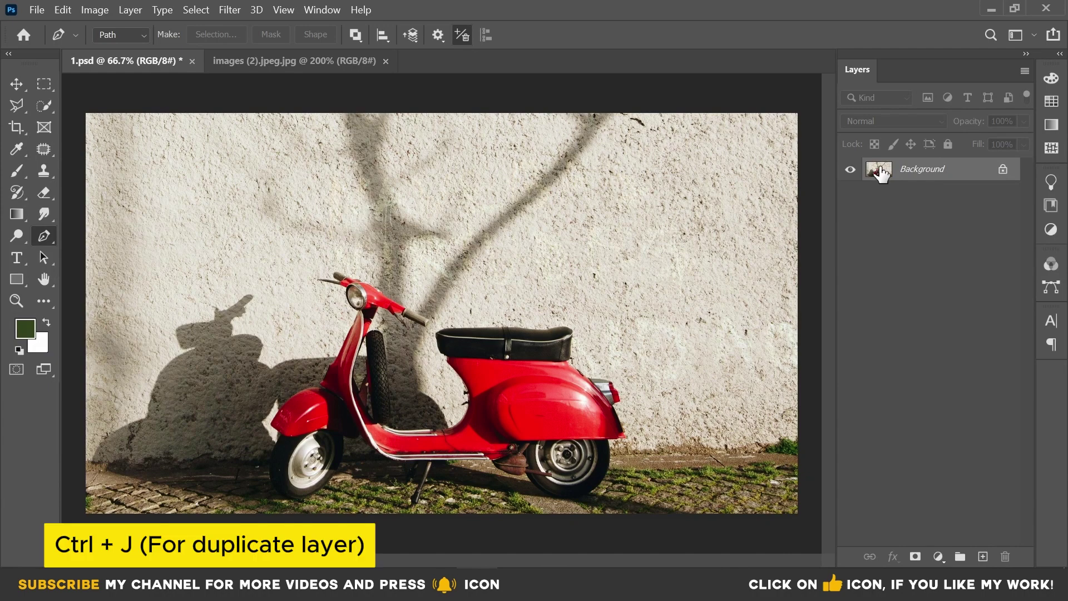
# - Duplicate the scooter photo to Layer 1 and hide the original Background layer
pyautogui.hotkey('ctrl', 'j')
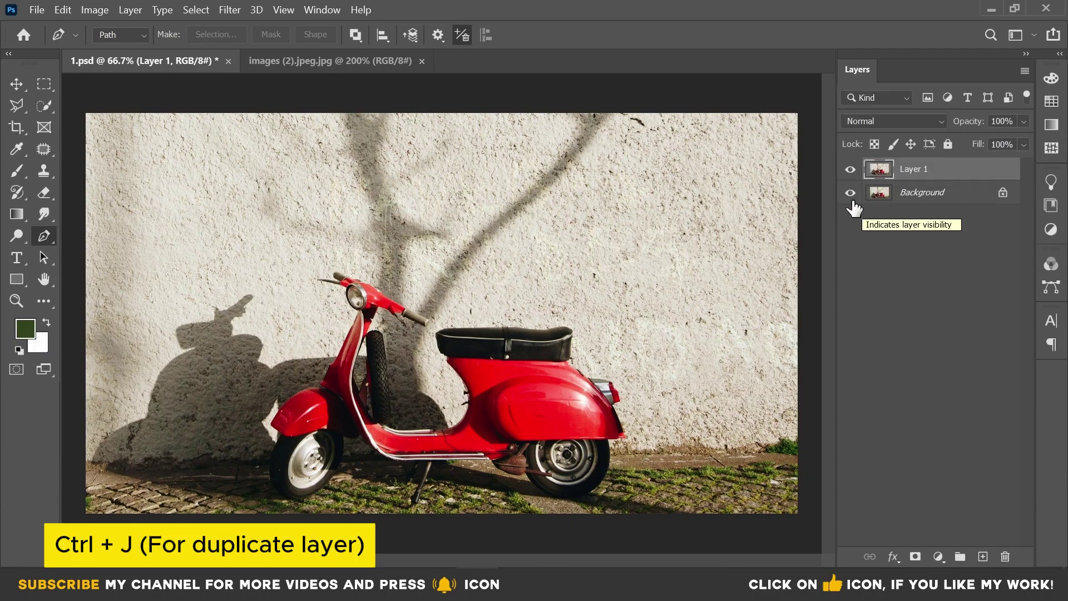
pyautogui.click(850, 193)
# - Zoom in and start a Pen path along the rear tyre and up the rear fender
pyautogui.press('z')
pyautogui.click(578, 458)
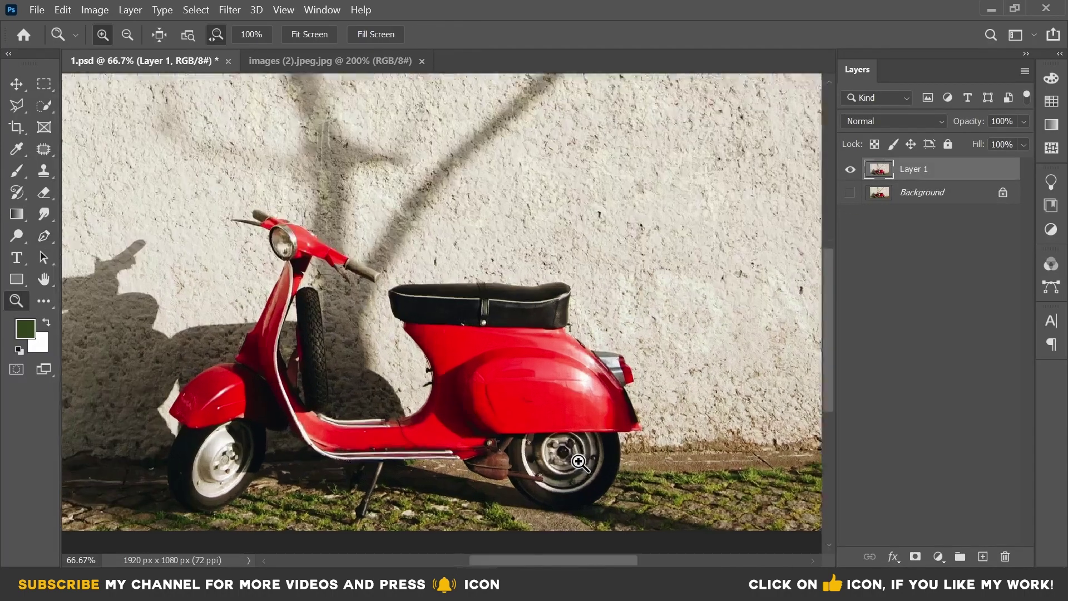
pyautogui.press('p')
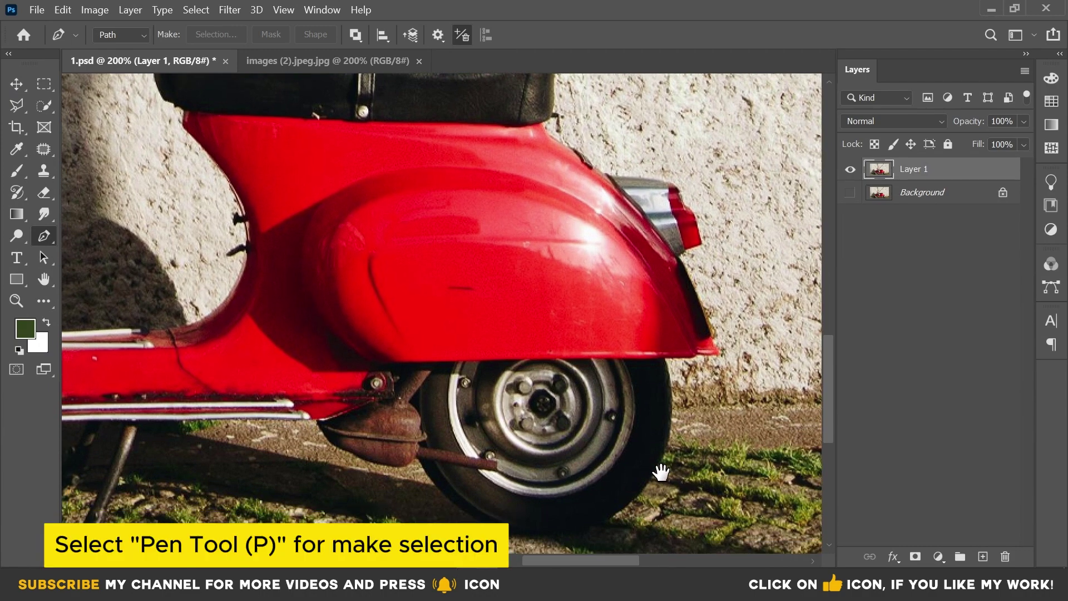
pyautogui.click(651, 476)
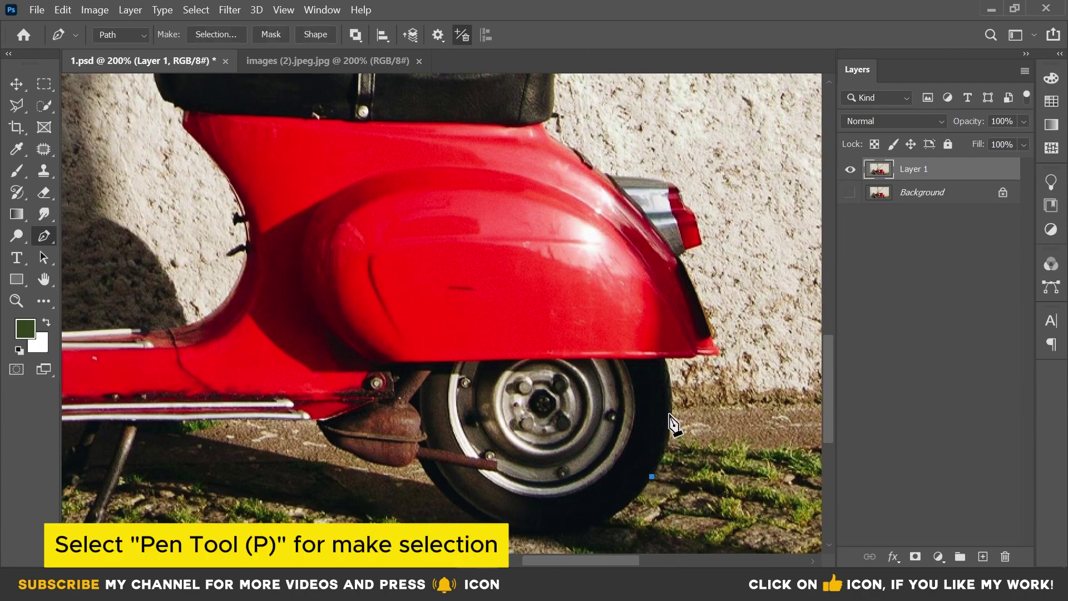
pyautogui.moveTo(664, 356); pyautogui.dragTo(640, 284)
pyautogui.keyDown('alt'); pyautogui.click(664, 357); pyautogui.keyUp('alt')
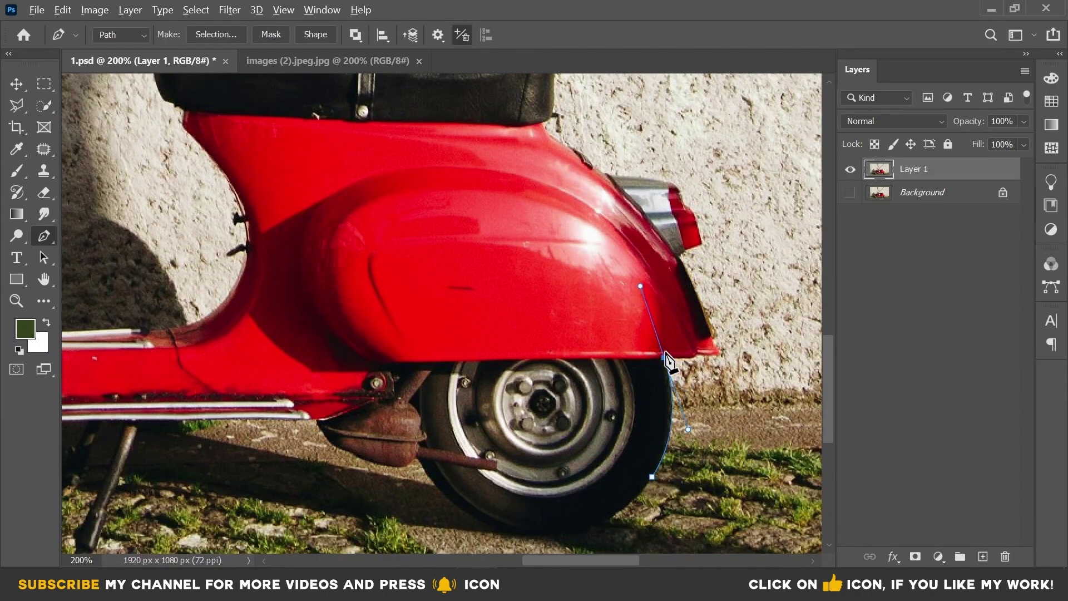
pyautogui.moveTo(679, 257); pyautogui.dragTo(656, 222)
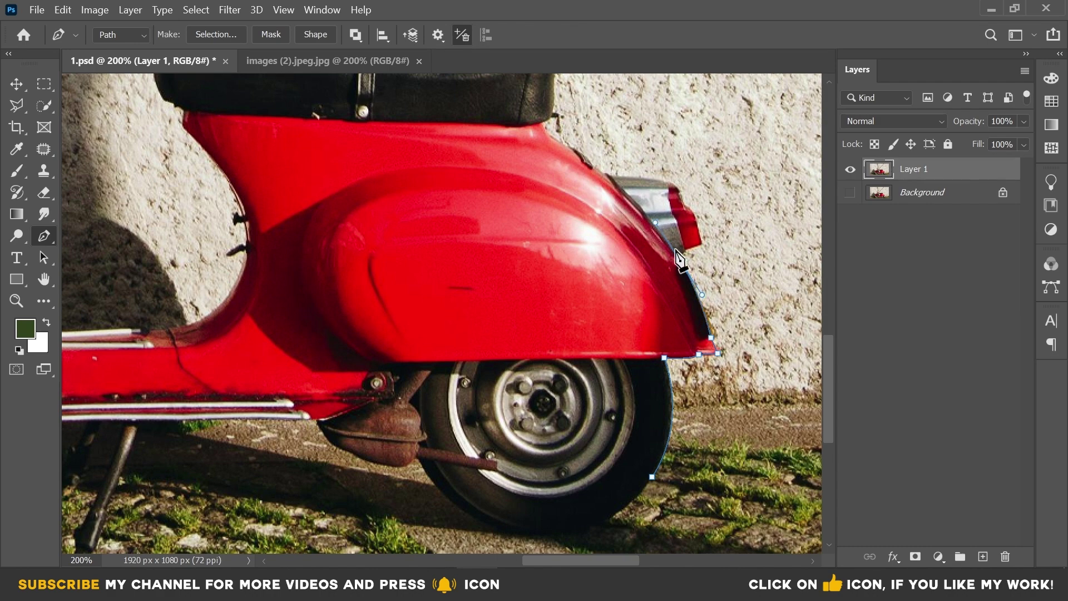
# - Continue the path past the tail light, along the seat top and around its front
pyautogui.moveTo(606, 254); pyautogui.dragTo(651, 429)
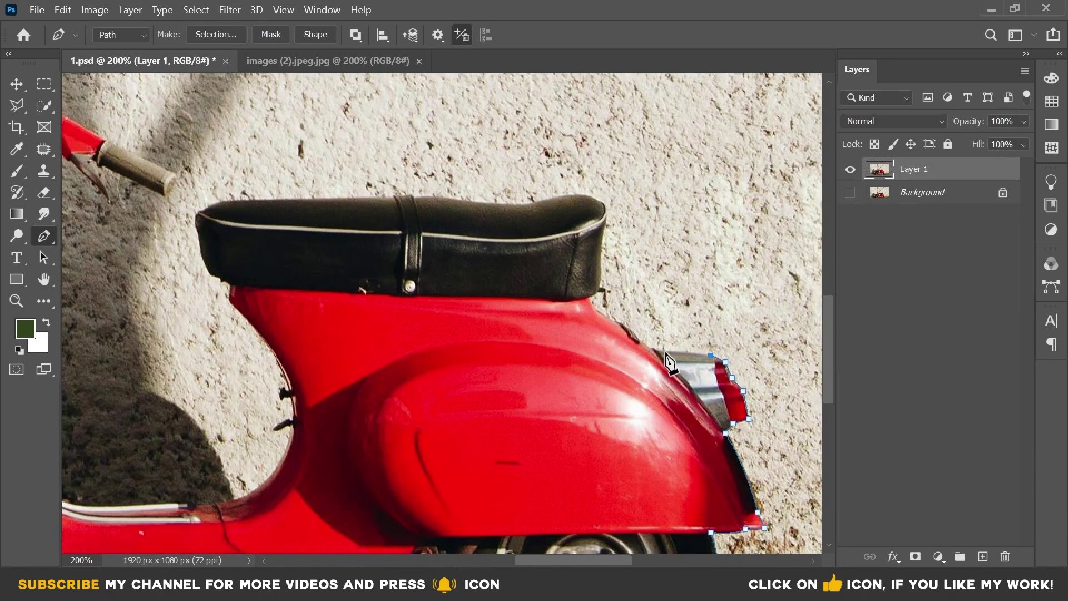
pyautogui.click(594, 302)
pyautogui.moveTo(567, 370); pyautogui.dragTo(611, 404)
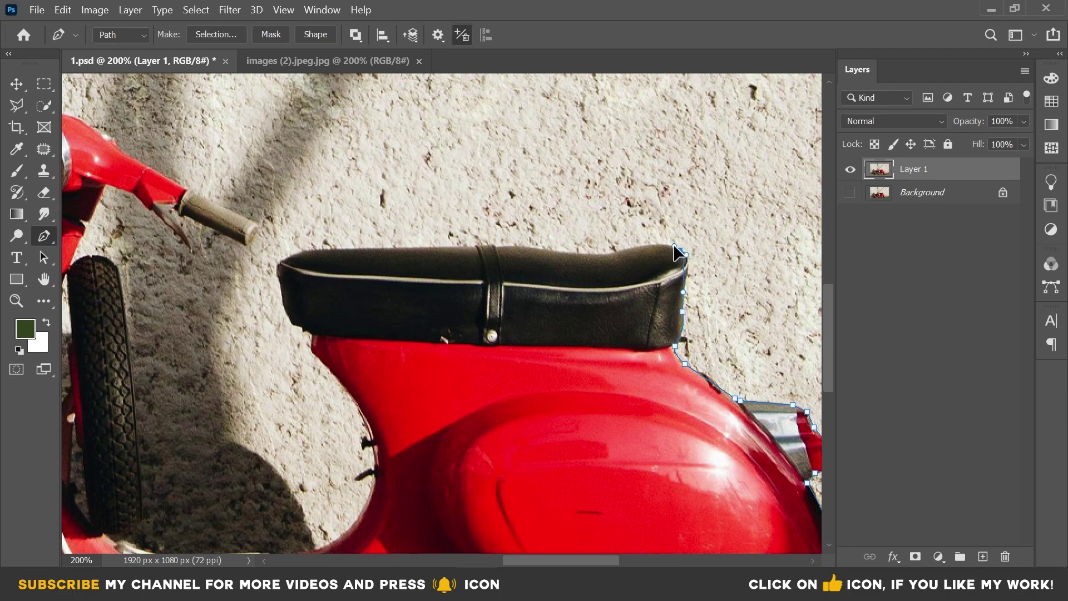
pyautogui.click(615, 252)
pyautogui.moveTo(572, 267); pyautogui.dragTo(639, 311)
pyautogui.click(590, 290)
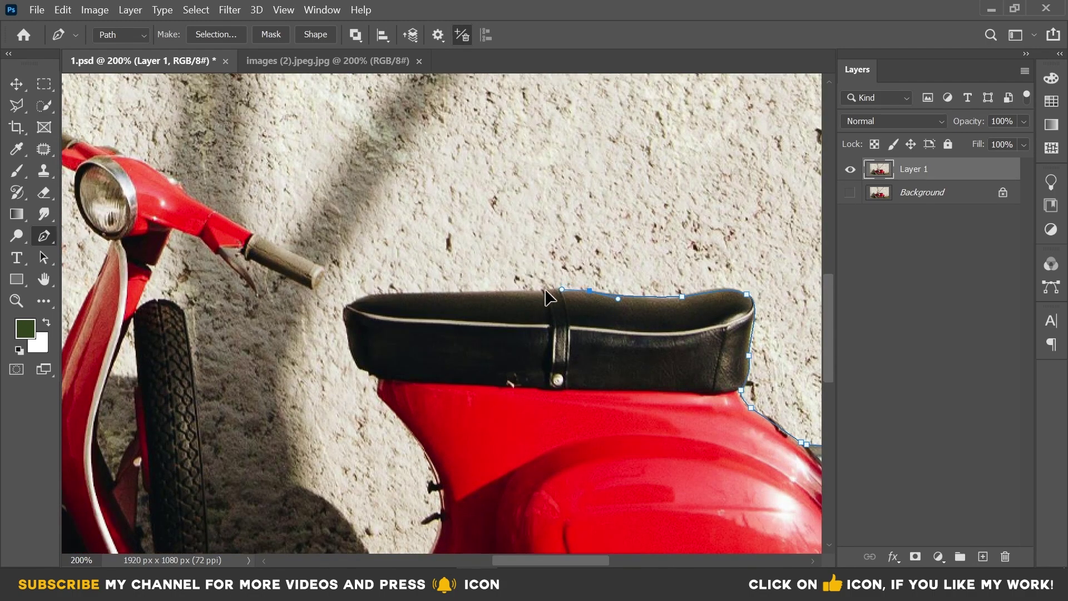
pyautogui.click(540, 290)
pyautogui.click(374, 293)
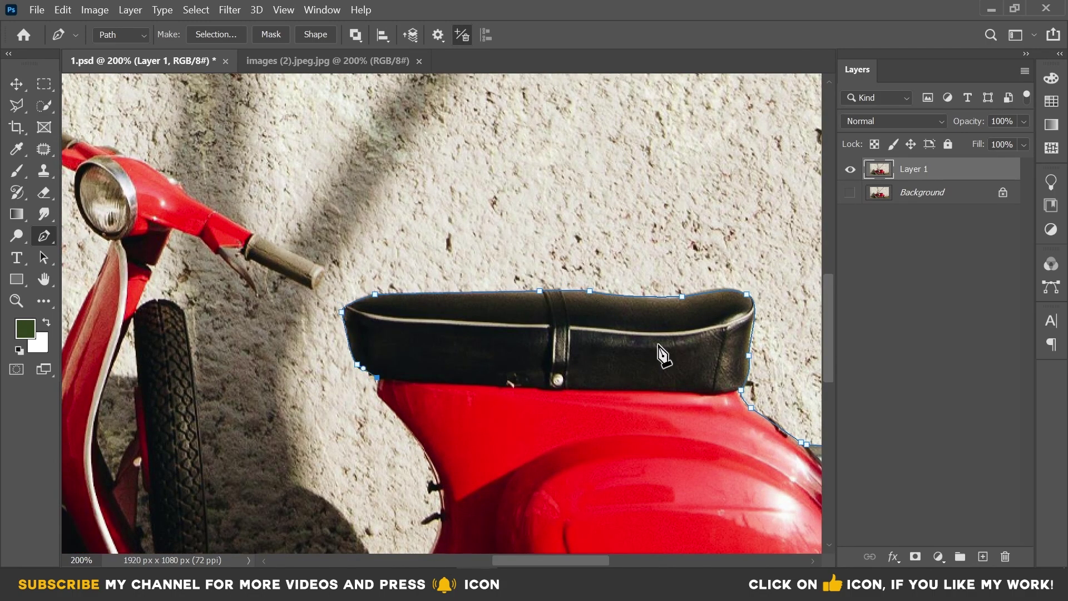
pyautogui.moveTo(662, 356); pyautogui.dragTo(737, 199)
pyautogui.click(456, 240)
pyautogui.moveTo(514, 329)
pyautogui.mouseDown()
pyautogui.moveTo(514, 361)
pyautogui.moveTo(586, 332)
pyautogui.mouseUp()
# - Trace the path along the floorboard, past the front tyre top and up the fork
pyautogui.moveTo(546, 400); pyautogui.dragTo(496, 439)
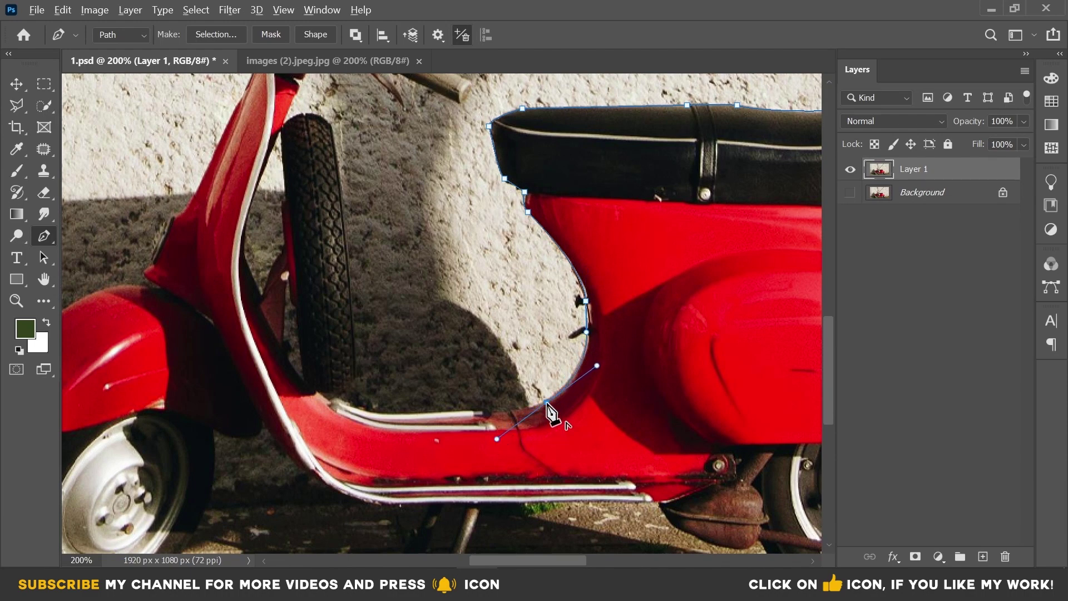
pyautogui.keyDown('alt'); pyautogui.click(547, 402); pyautogui.keyUp('alt')
pyautogui.click(489, 415)
pyautogui.click(406, 416)
pyautogui.click(359, 403)
pyautogui.moveTo(354, 272); pyautogui.dragTo(405, 374)
pyautogui.moveTo(401, 234)
pyautogui.mouseDown()
pyautogui.moveTo(386, 199)
pyautogui.moveTo(393, 318)
pyautogui.mouseUp()
pyautogui.click(352, 230)
pyautogui.click(368, 189)
# - Trace the path around the handlebar, brake lever, both grips and headlight
pyautogui.click(389, 276)
pyautogui.click(416, 281)
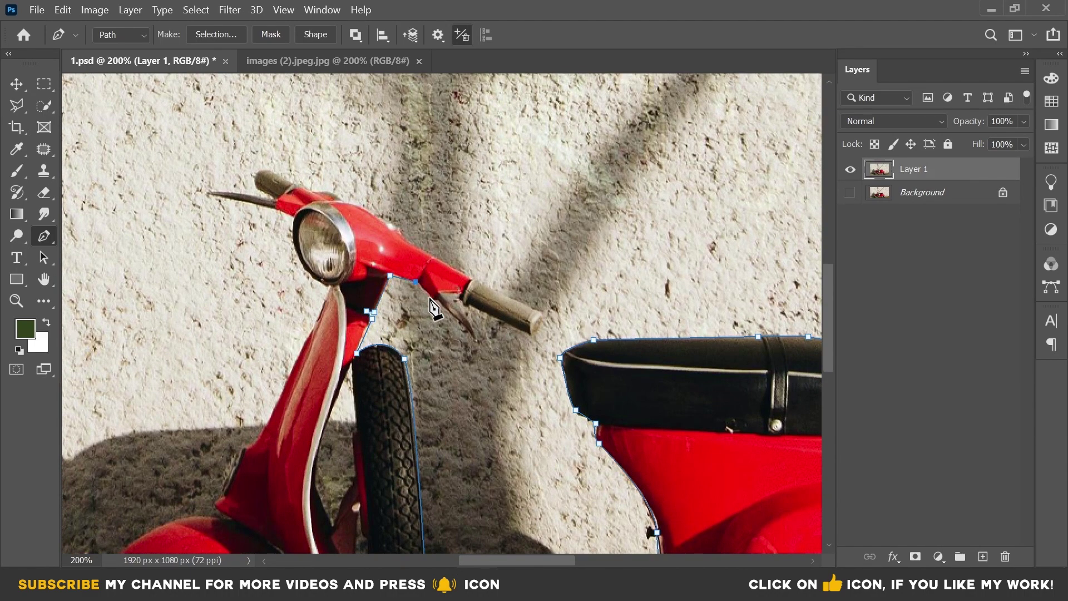
pyautogui.click(435, 298)
pyautogui.moveTo(474, 343); pyautogui.dragTo(475, 357)
pyautogui.click(466, 305)
pyautogui.click(529, 336)
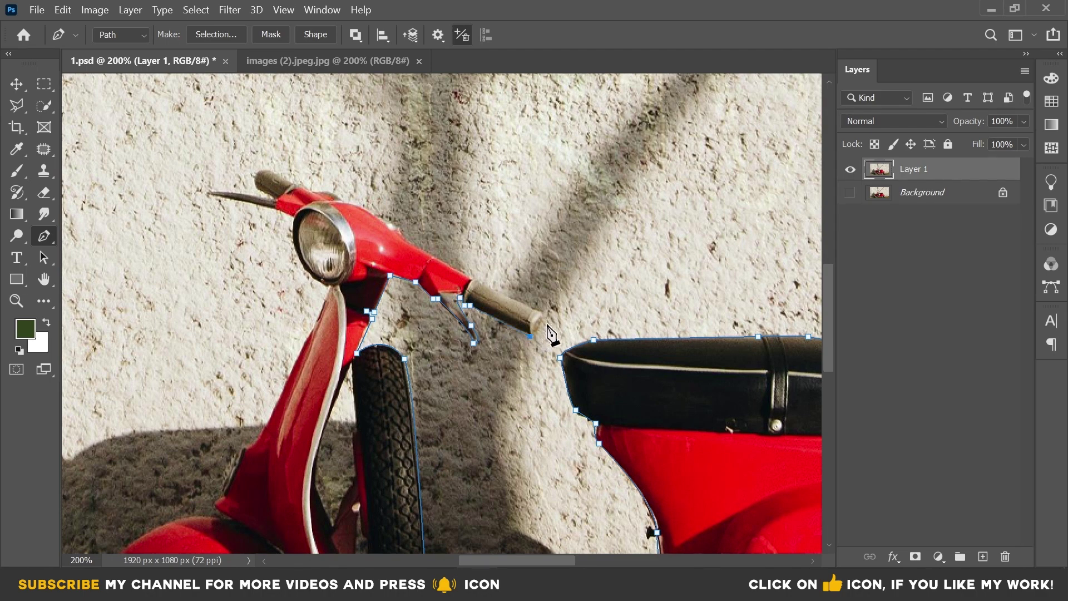
pyautogui.click(477, 282)
pyautogui.click(407, 241)
pyautogui.moveTo(379, 217); pyautogui.dragTo(366, 217)
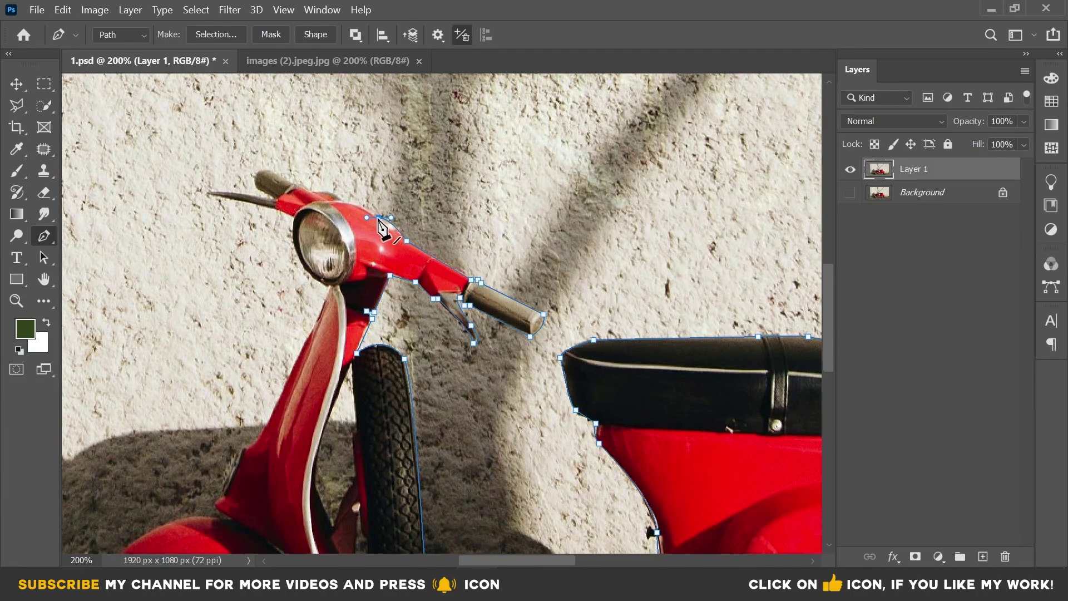
pyautogui.click(315, 193)
pyautogui.click(269, 170)
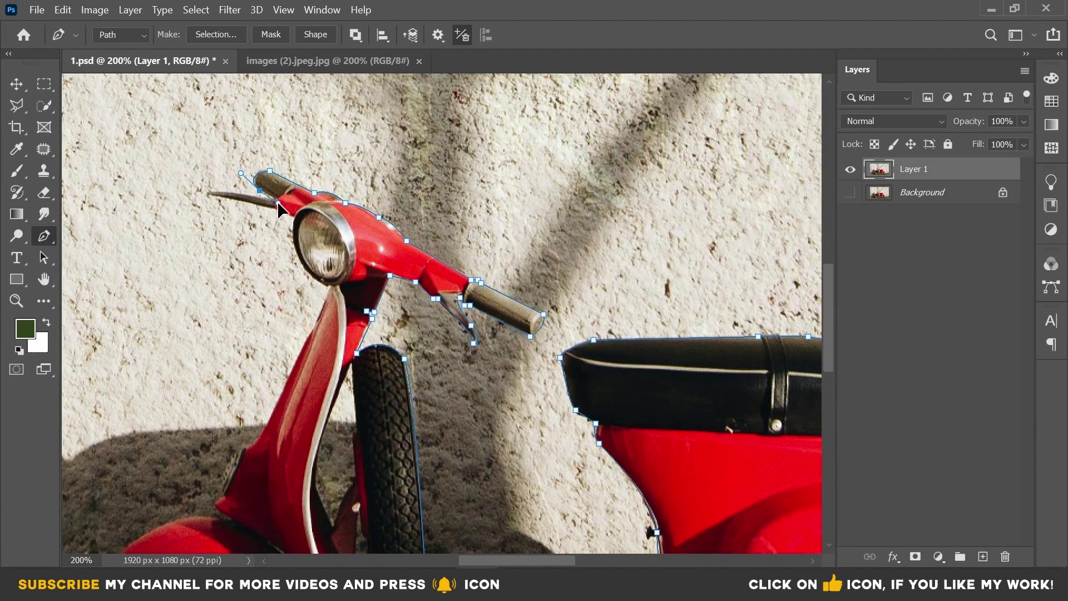
pyautogui.click(277, 199)
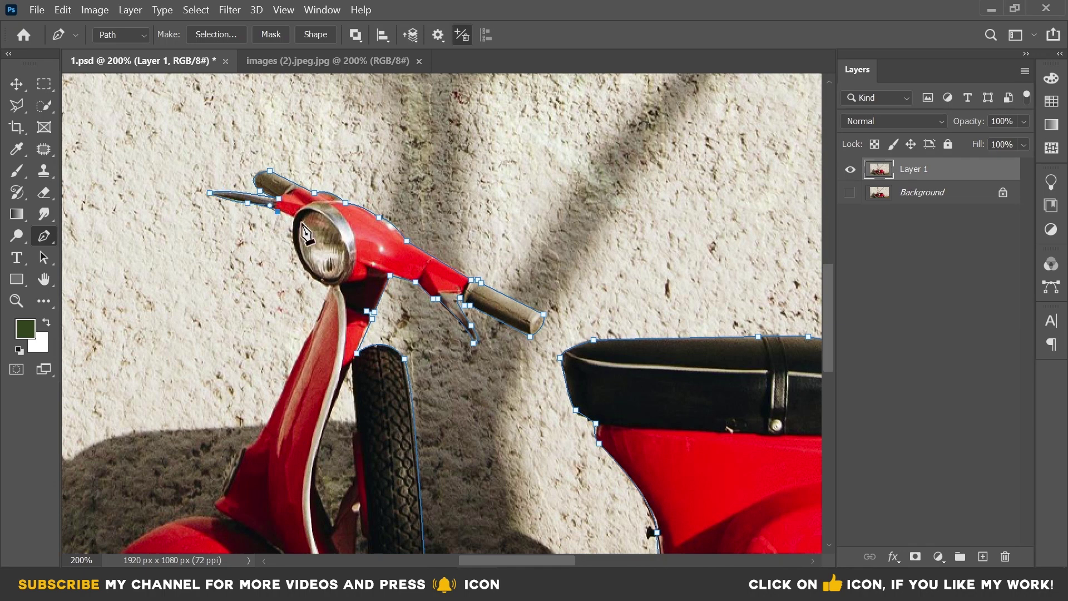
pyautogui.click(327, 290)
# - Trace the path down the fork's left edge and around the front fender
pyautogui.moveTo(334, 312); pyautogui.dragTo(488, 221)
pyautogui.click(465, 245)
pyautogui.click(424, 336)
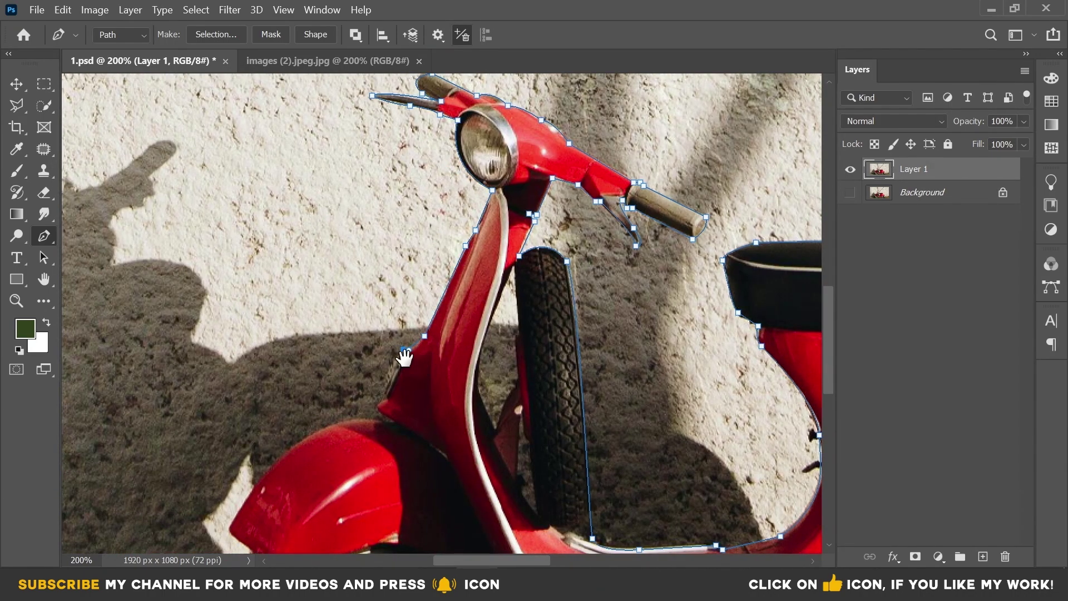
pyautogui.moveTo(405, 356); pyautogui.dragTo(423, 283)
pyautogui.moveTo(403, 321)
pyautogui.mouseDown()
pyautogui.moveTo(410, 344)
pyautogui.moveTo(453, 311)
pyautogui.mouseUp()
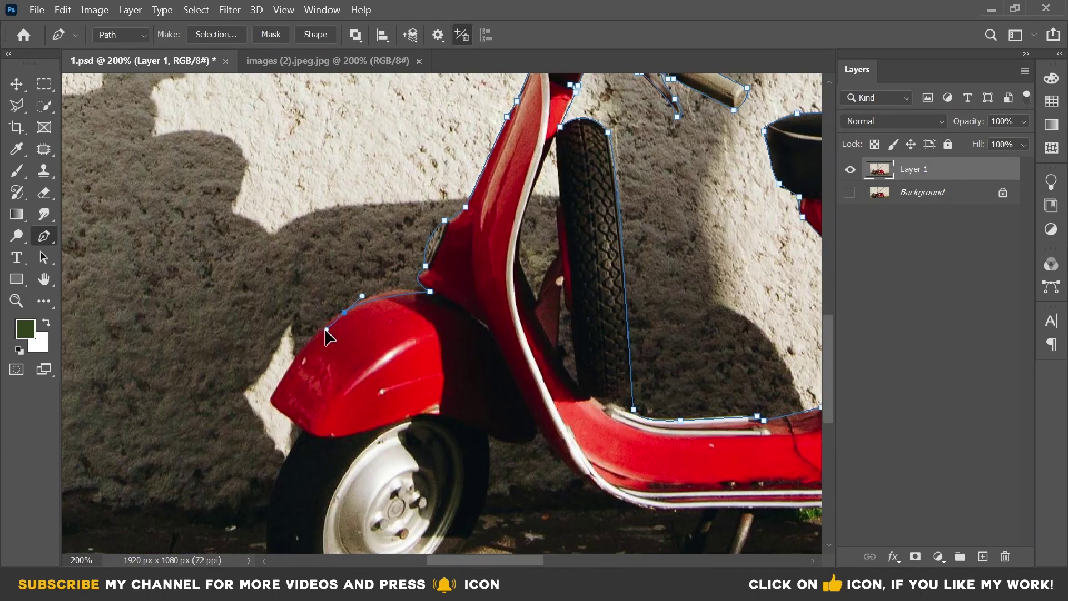
pyautogui.click(271, 401)
pyautogui.click(305, 429)
pyautogui.scroll(-5, 293, 338)
# - Outline the front wheel and continue along the scooter's underside
pyautogui.moveTo(288, 351); pyautogui.dragTo(350, 432)
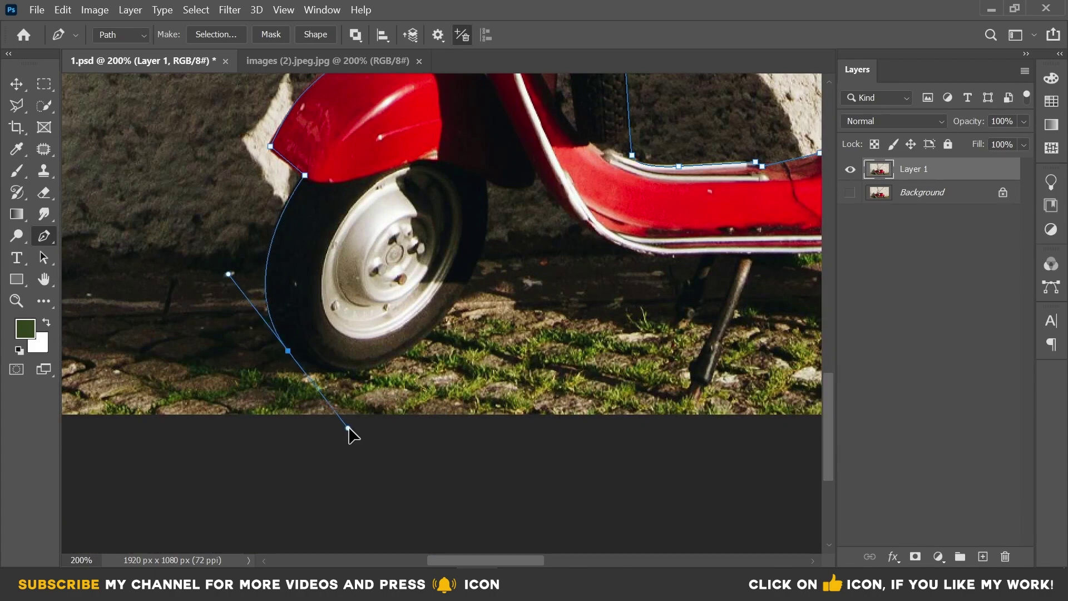
pyautogui.click(365, 373)
pyautogui.scroll(2, 453, 317)
pyautogui.moveTo(437, 342)
pyautogui.mouseDown()
pyautogui.moveTo(469, 251)
pyautogui.moveTo(400, 247)
pyautogui.mouseUp()
pyautogui.click(445, 263)
pyautogui.click(493, 256)
pyautogui.moveTo(474, 305); pyautogui.dragTo(511, 322)
# - Outline the kickstand, muffler and rear wheel, closing the path at its start
pyautogui.click(568, 317)
pyautogui.click(542, 379)
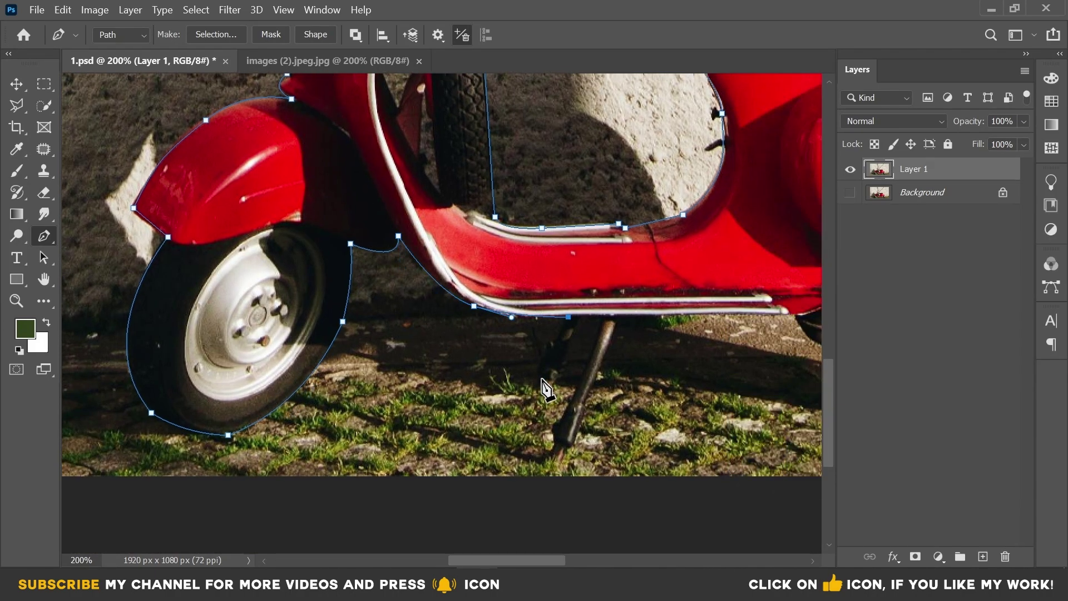
pyautogui.click(586, 319)
pyautogui.click(554, 443)
pyautogui.click(621, 317)
pyautogui.moveTo(701, 343); pyautogui.dragTo(514, 353)
pyautogui.moveTo(608, 325); pyautogui.dragTo(613, 341)
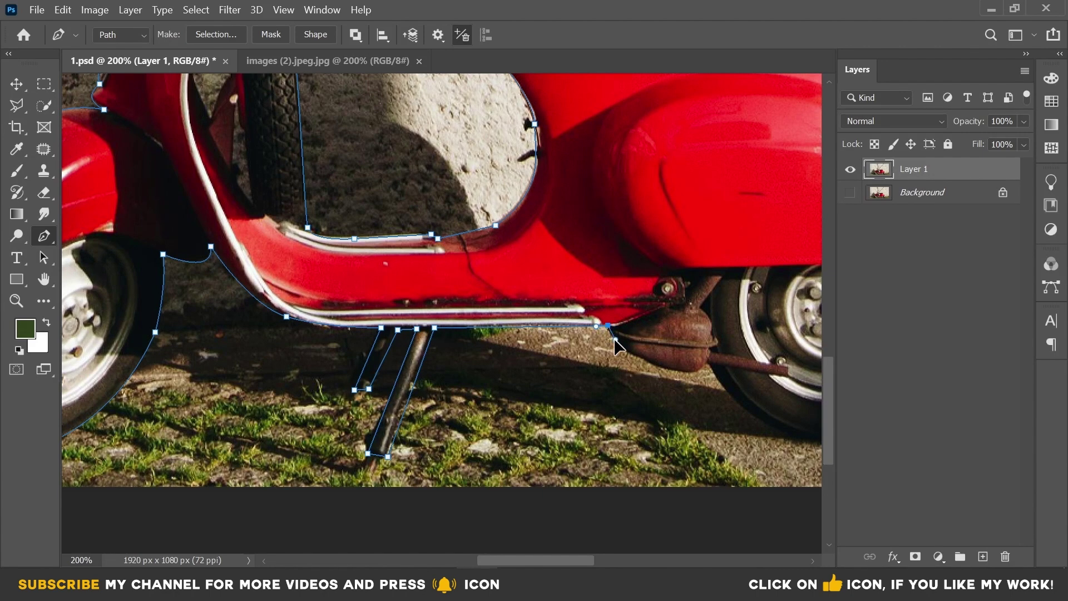
pyautogui.moveTo(674, 377)
pyautogui.mouseDown()
pyautogui.moveTo(484, 329)
pyautogui.moveTo(538, 330)
pyautogui.mouseUp()
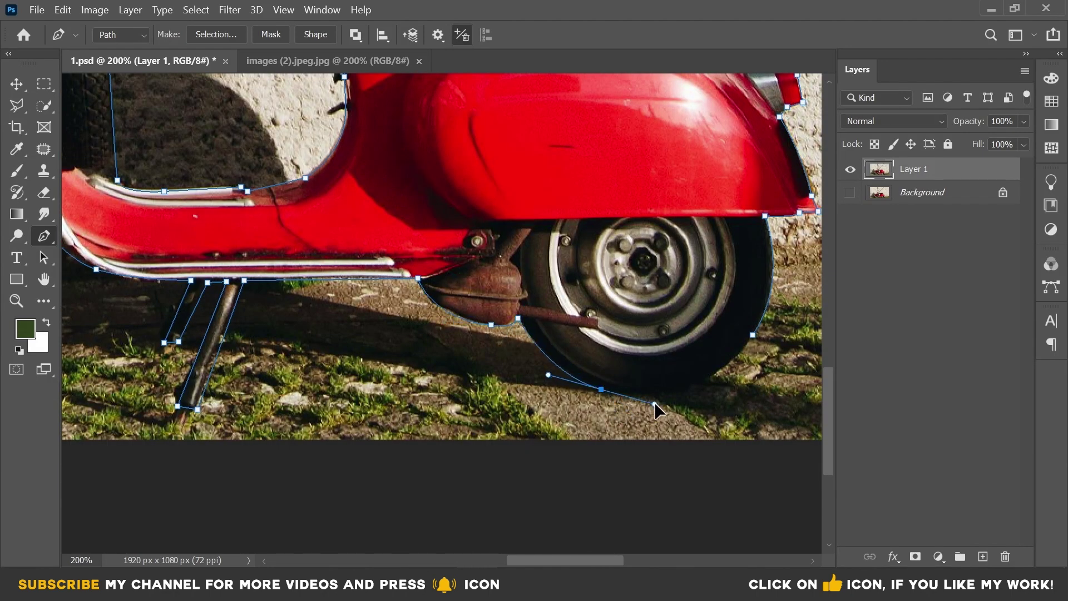
pyautogui.moveTo(601, 388); pyautogui.dragTo(655, 402)
pyautogui.moveTo(757, 346)
pyautogui.mouseDown()
pyautogui.moveTo(578, 374)
pyautogui.moveTo(646, 266)
pyautogui.mouseUp()
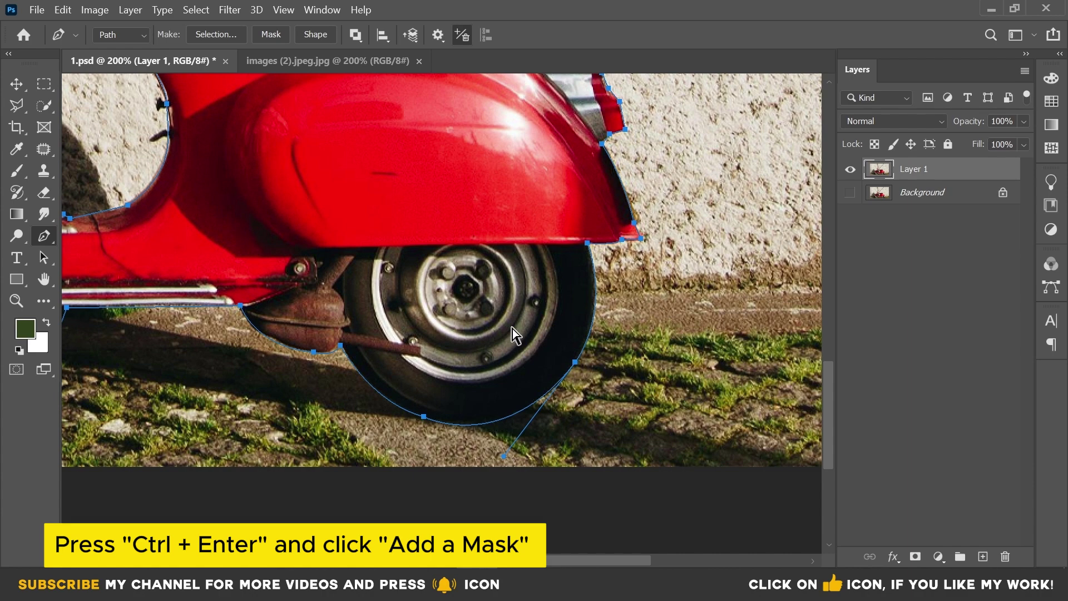
# - Convert the closed path to a selection and add it as Layer 1's mask
pyautogui.hotkey('ctrl', 'Return')
pyautogui.click(918, 562)
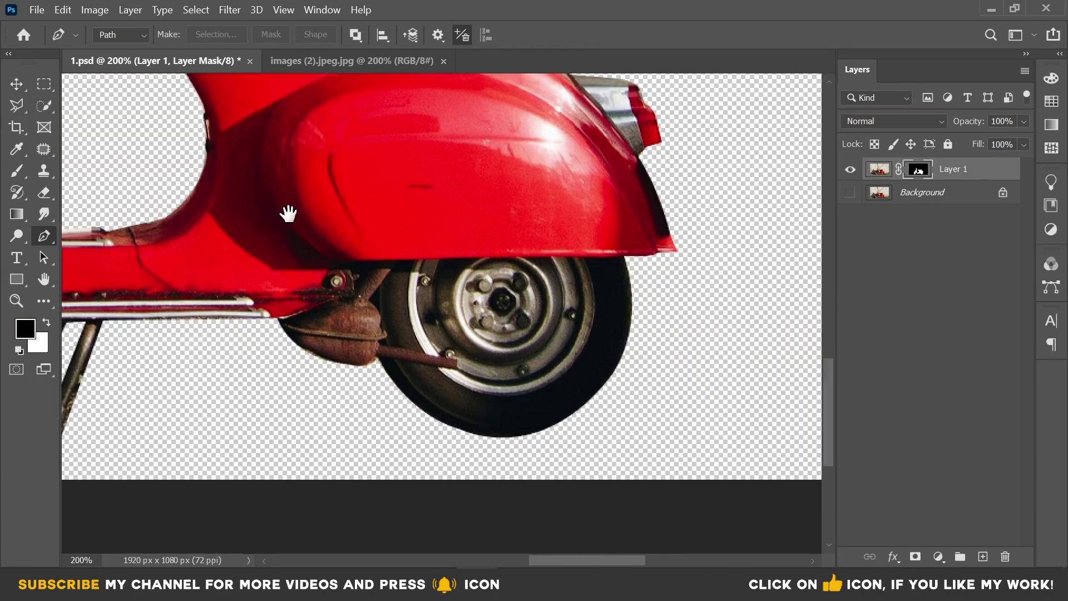
pyautogui.moveTo(286, 215)
pyautogui.mouseDown()
pyautogui.moveTo(431, 243)
pyautogui.moveTo(403, 230)
pyautogui.mouseUp()
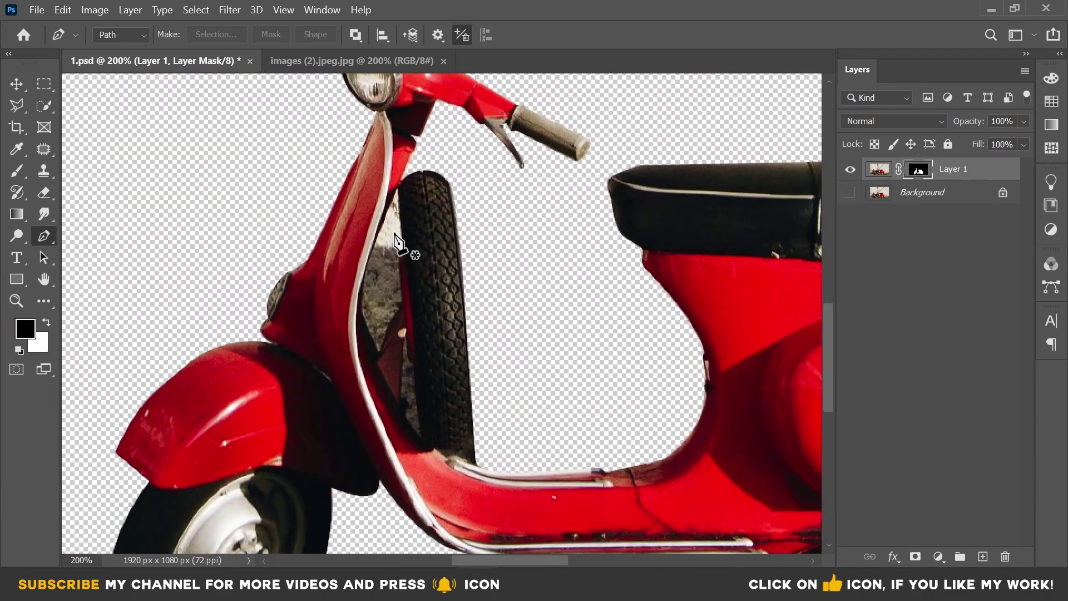
pyautogui.keyDown('ctrl'); pyautogui.click(398, 248); pyautogui.keyUp('ctrl')
# - Pen-trace a closed path around the wall gap between front fork and tyre
pyautogui.press('p')
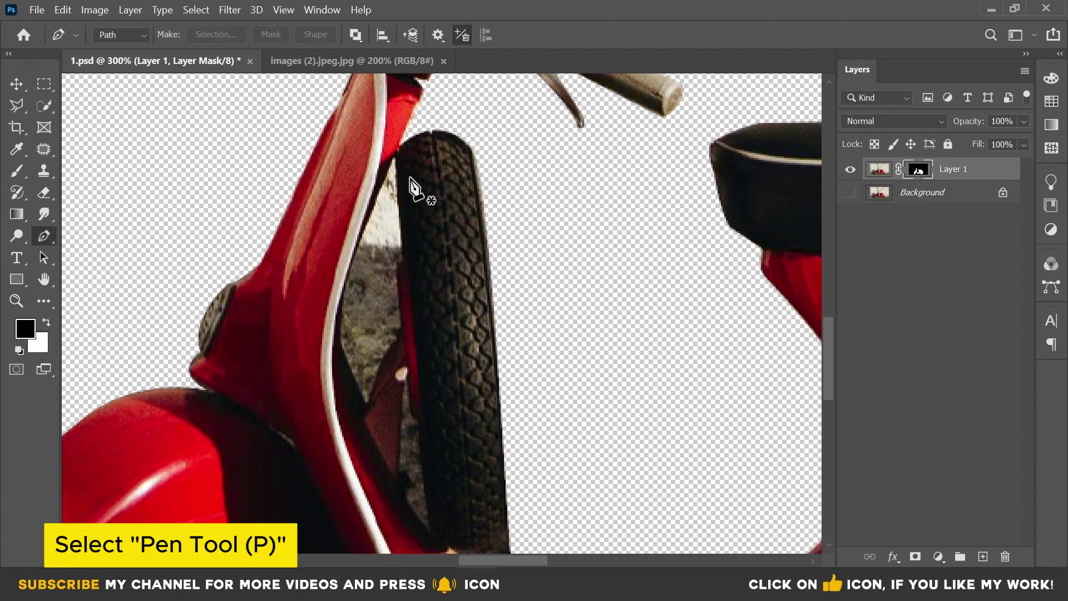
pyautogui.click(393, 160)
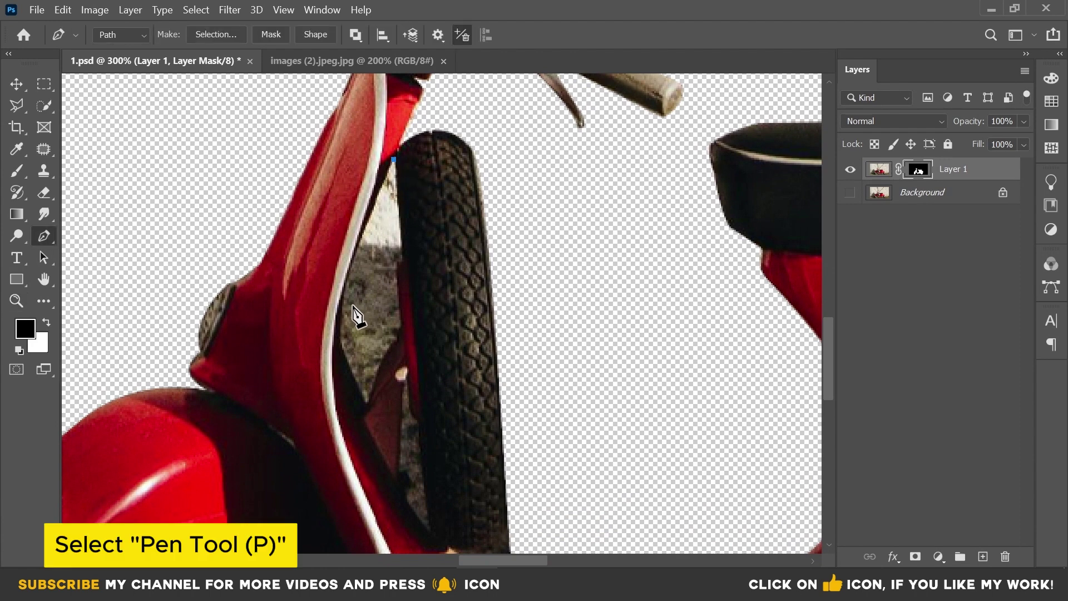
pyautogui.moveTo(347, 334); pyautogui.dragTo(344, 336)
pyautogui.click(339, 335)
pyautogui.click(367, 402)
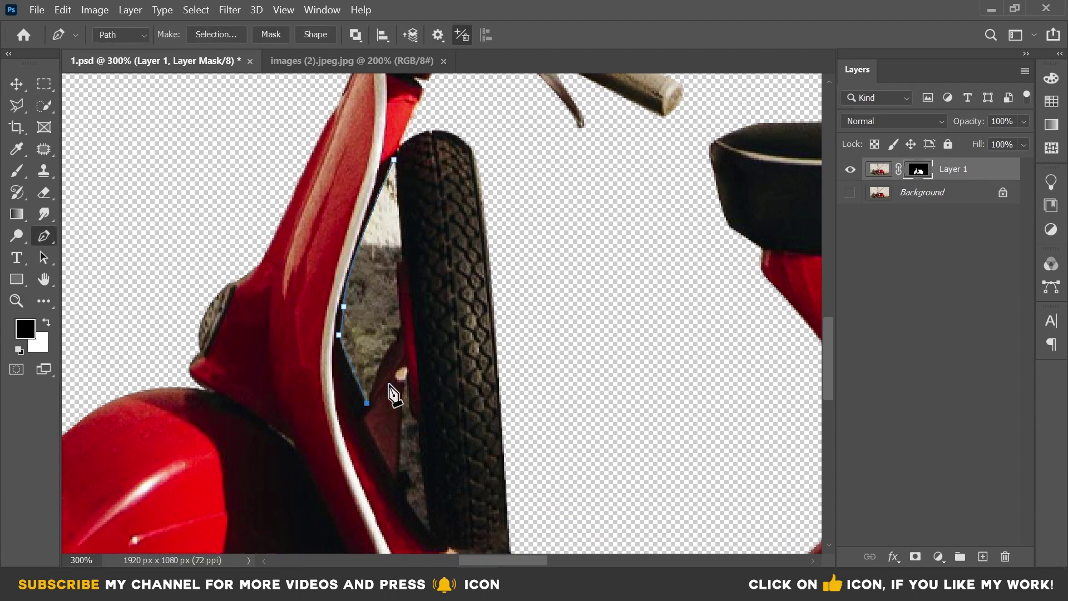
pyautogui.click(399, 333)
pyautogui.moveTo(402, 260); pyautogui.dragTo(415, 257)
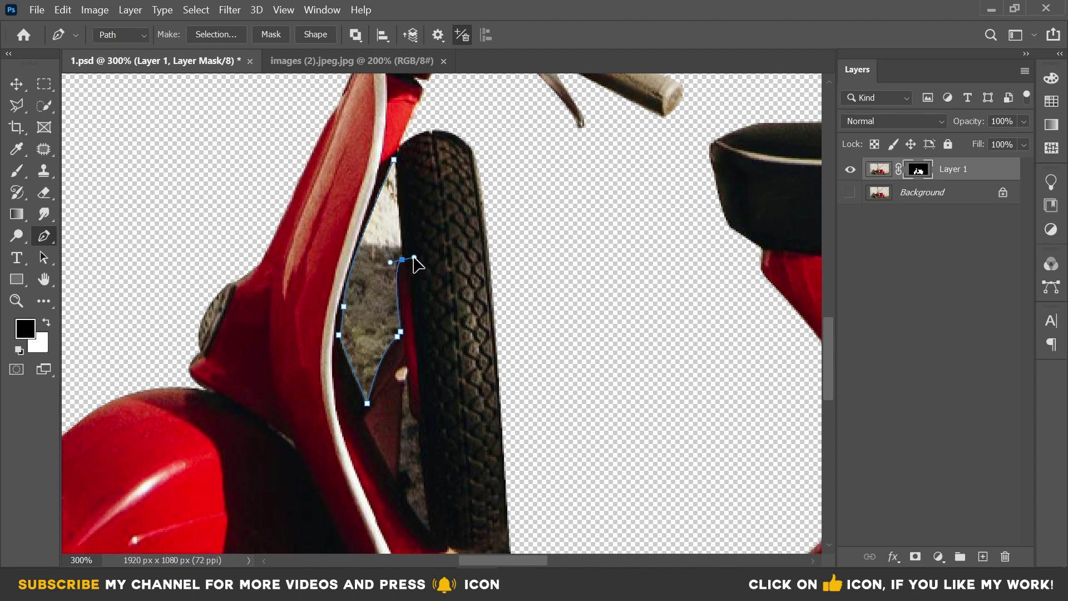
pyautogui.click(394, 161)
# - Fill the gap selection black in the mask, deselect, and zoom out
pyautogui.hotkey('ctrl', 'Return')
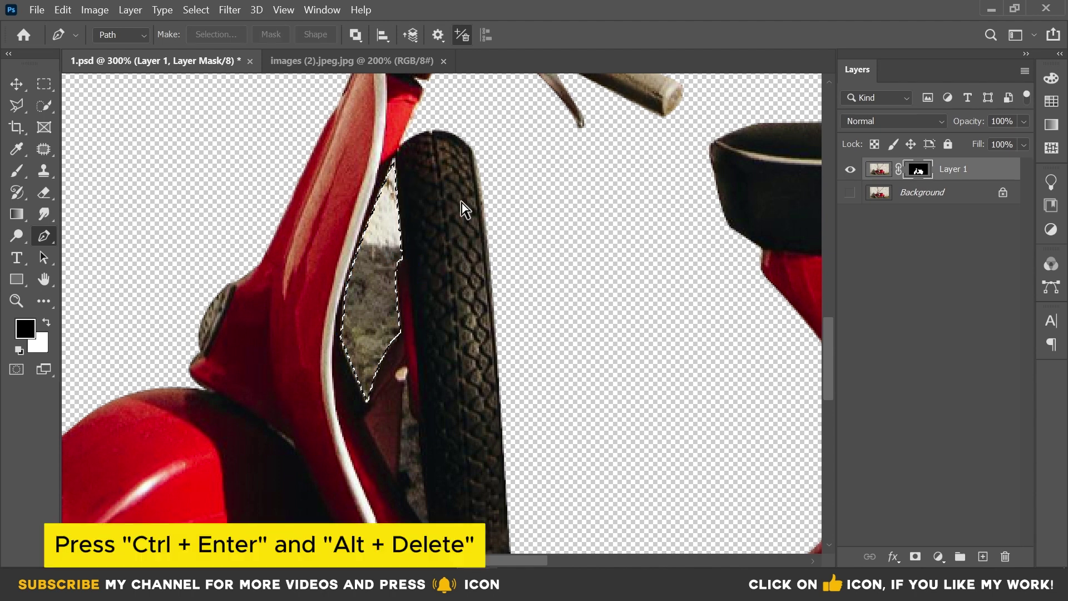
pyautogui.hotkey('alt', 'Delete')
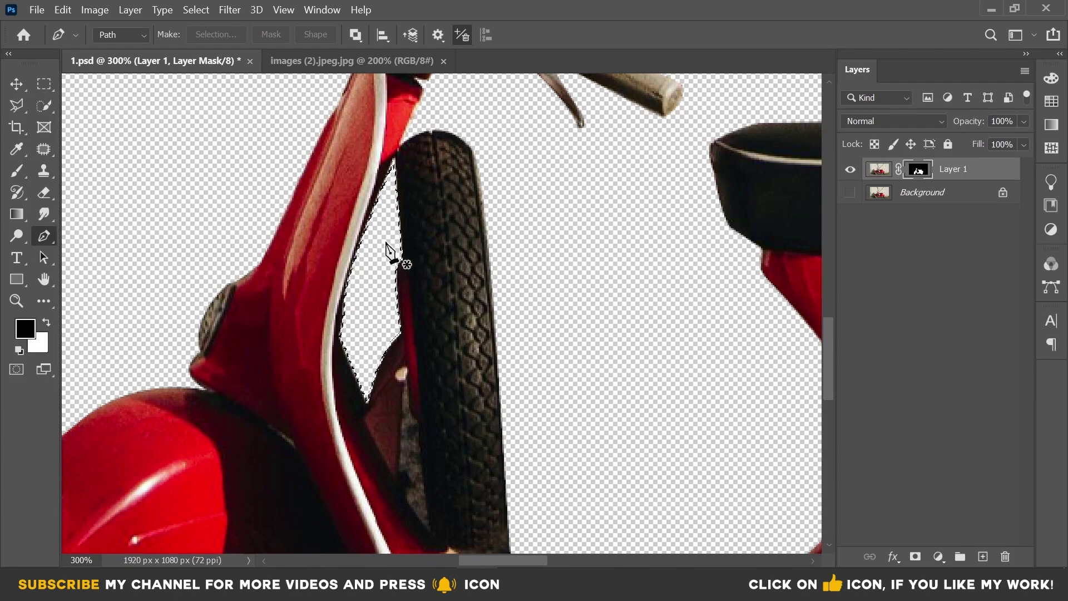
pyautogui.hotkey('ctrl', 'd')
pyautogui.press('z')
pyautogui.keyDown('alt'); pyautogui.click(372, 303); pyautogui.keyUp('alt')
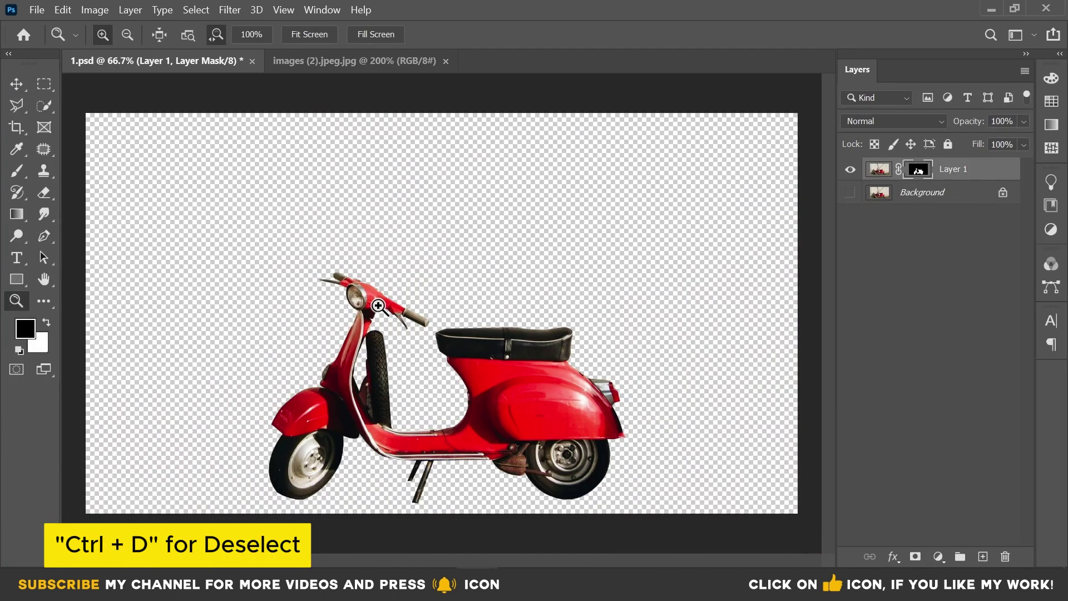
# - Show the Background wall, copy the mural into 1.psd, and move Layer 2 below Layer 1
pyautogui.click(25, 83)
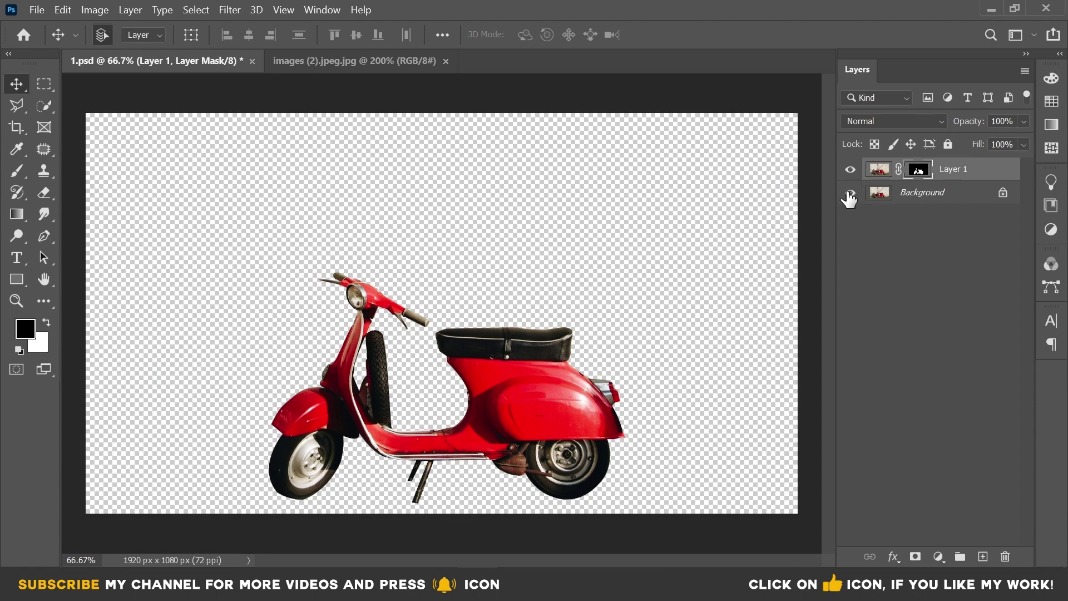
pyautogui.click(850, 193)
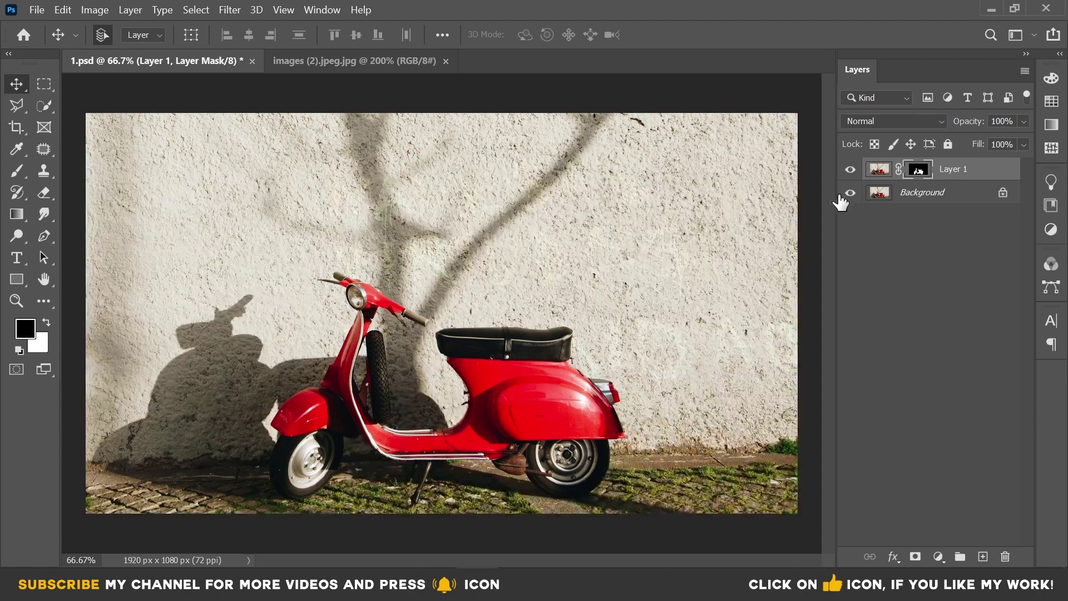
pyautogui.click(335, 62)
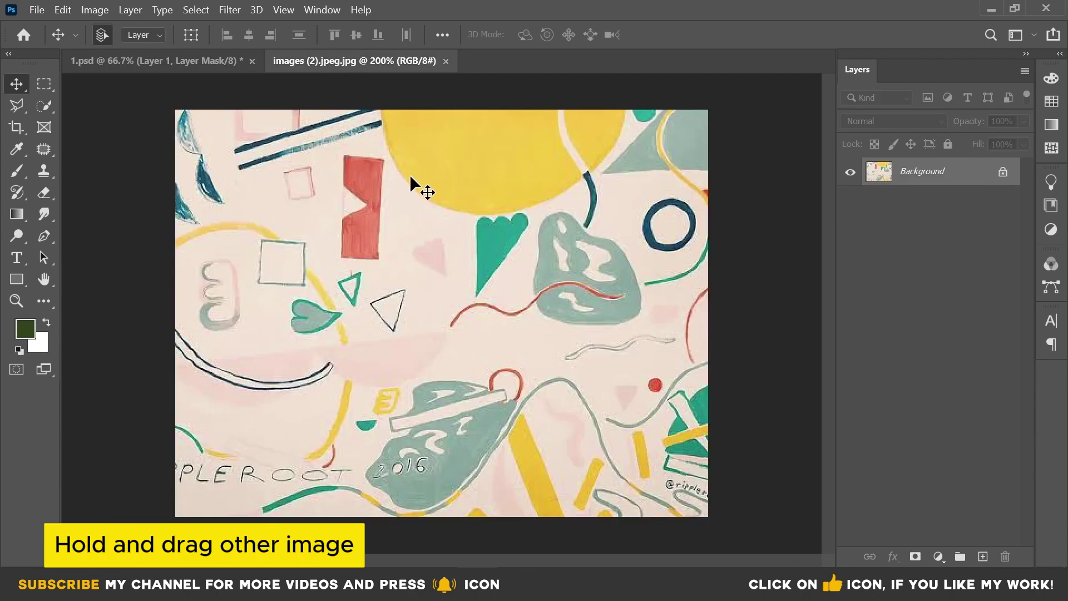
pyautogui.moveTo(410, 177)
pyautogui.mouseDown()
pyautogui.moveTo(387, 212)
pyautogui.moveTo(211, 191)
pyautogui.mouseUp()
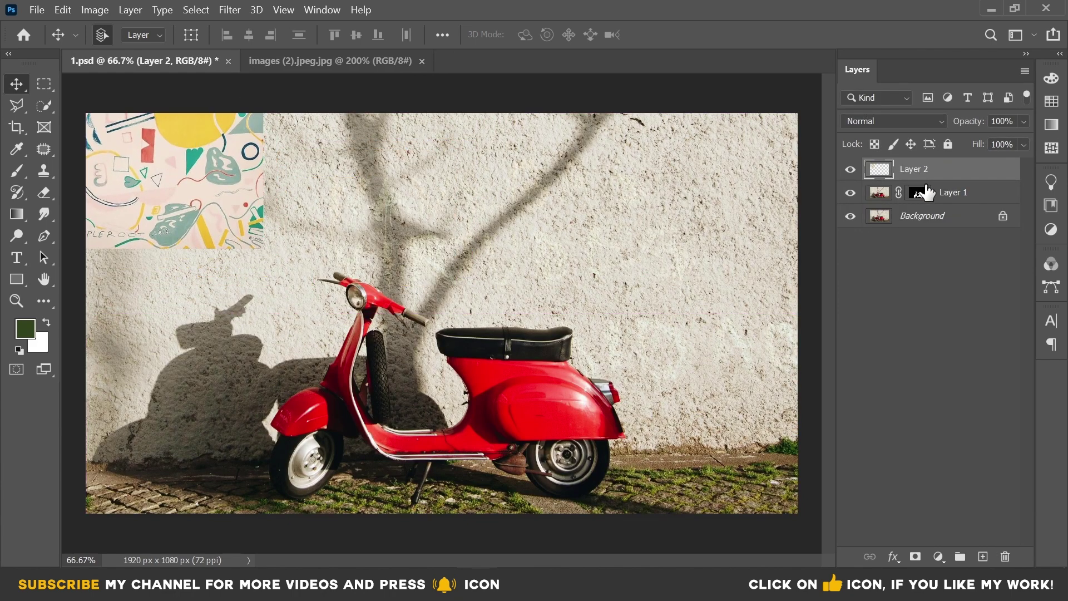
pyautogui.moveTo(884, 175); pyautogui.dragTo(885, 208)
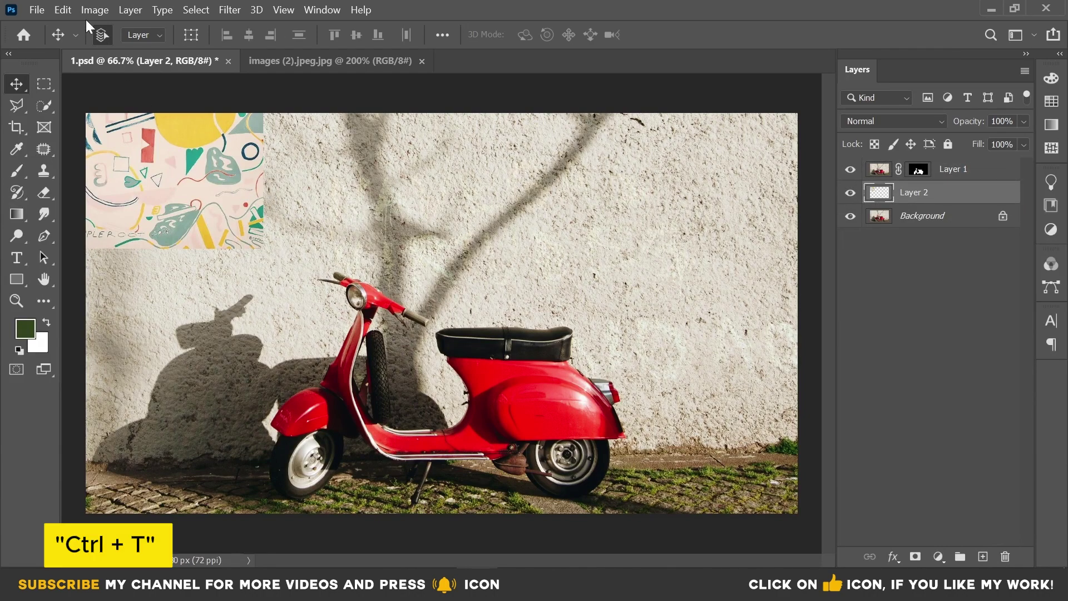
# - Free Transform Layer 2, enlarging and stretching the mural across the wall above the ground
pyautogui.click(62, 10)
pyautogui.click(152, 350)
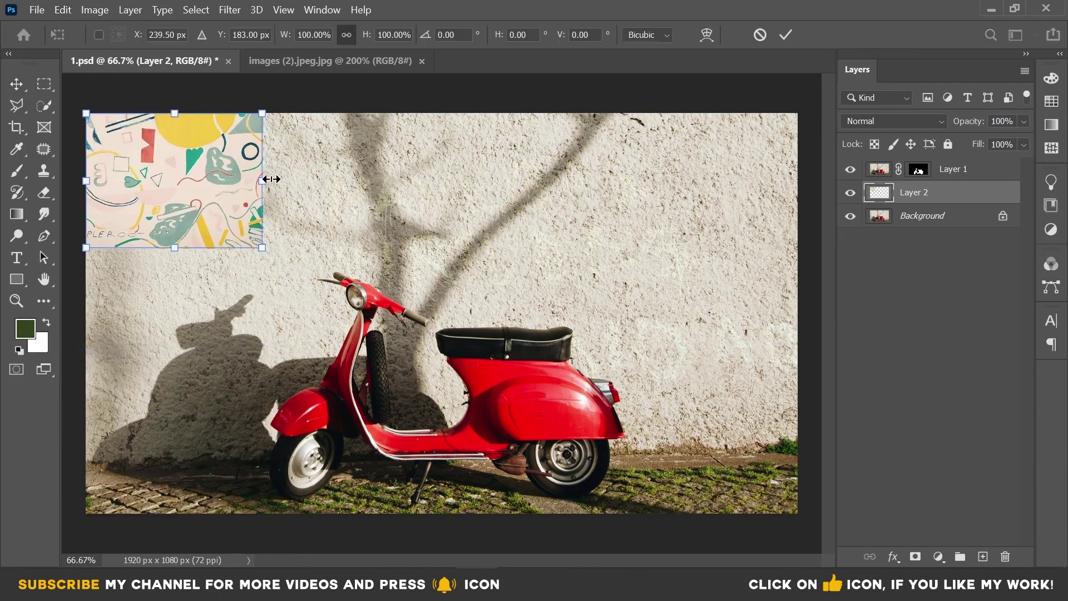
pyautogui.moveTo(264, 252); pyautogui.dragTo(599, 393)
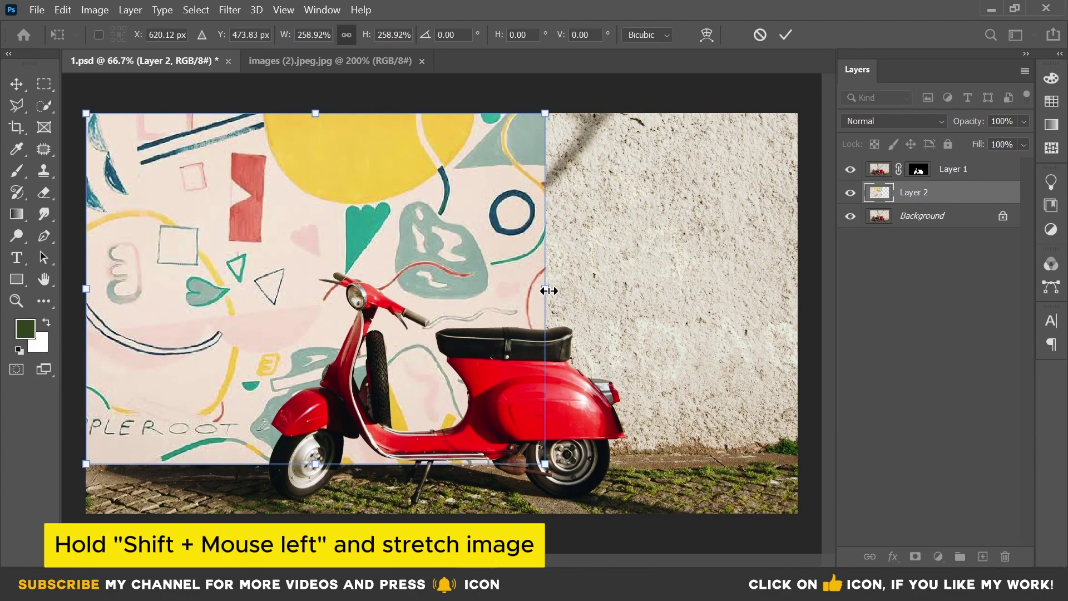
pyautogui.moveTo(548, 288); pyautogui.dragTo(792, 271)
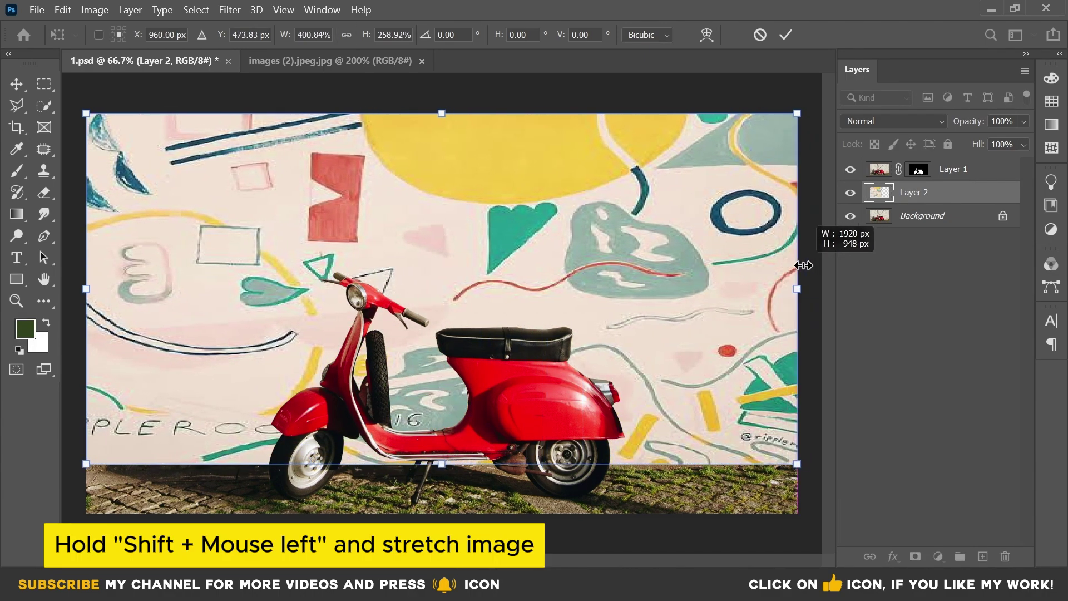
pyautogui.click(16, 86)
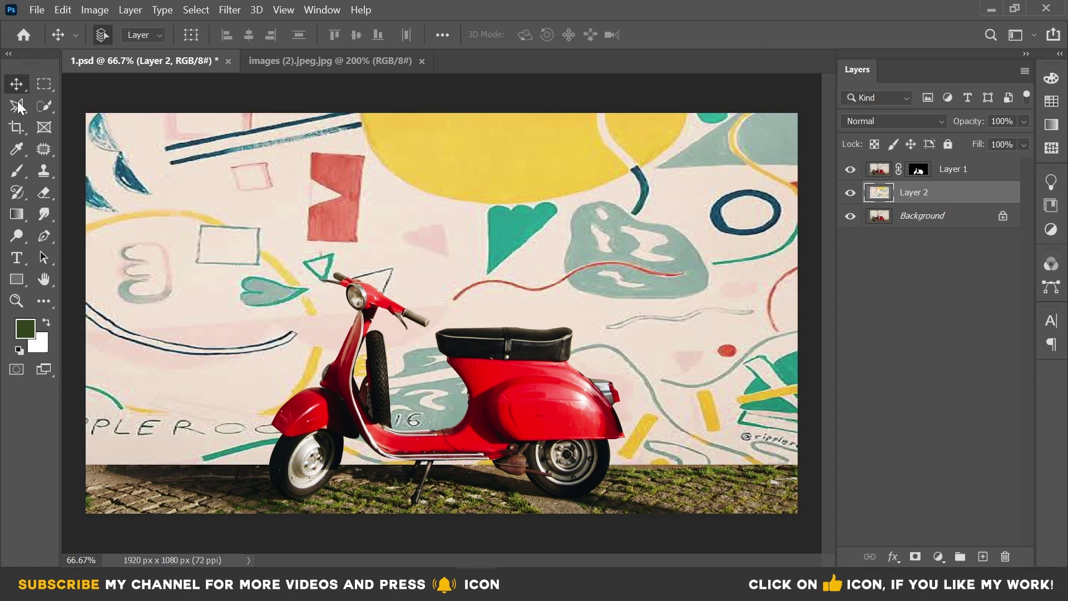
# - Add a mask to Layer 2 and brush black along its lower edge to reveal the ground
pyautogui.click(915, 556)
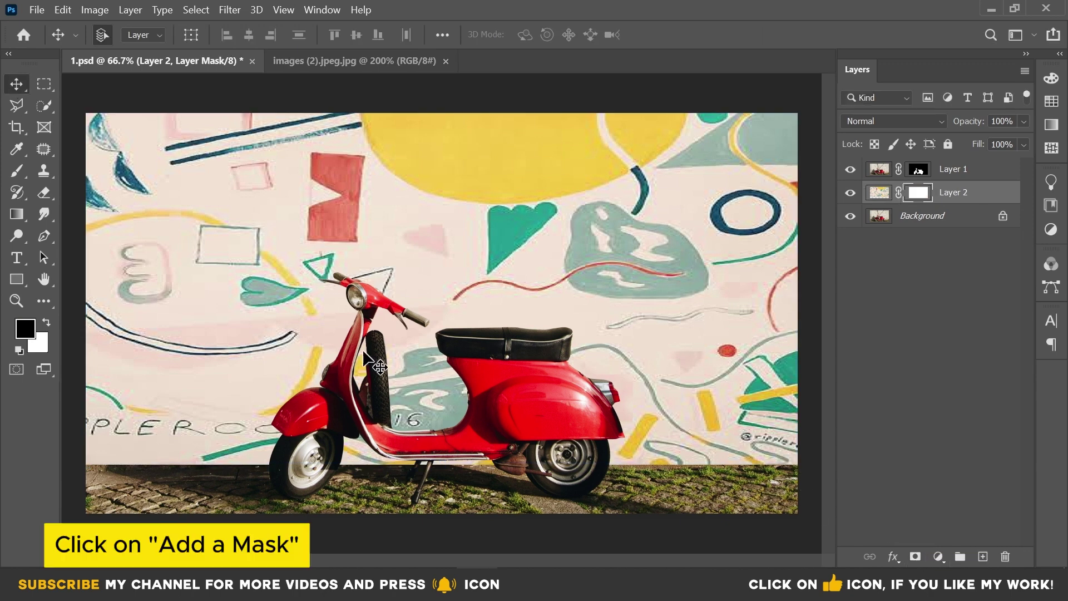
pyautogui.press('b')
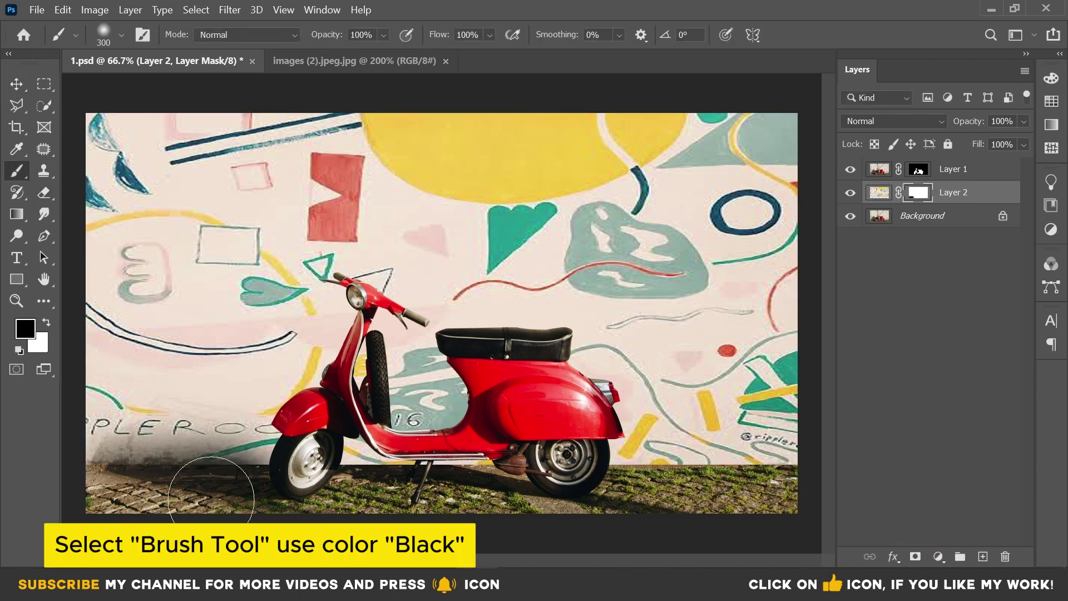
pyautogui.moveTo(214, 445)
pyautogui.mouseDown()
pyautogui.moveTo(97, 489)
pyautogui.moveTo(262, 505)
pyautogui.moveTo(452, 487)
pyautogui.moveTo(323, 489)
pyautogui.moveTo(347, 501)
pyautogui.moveTo(801, 490)
pyautogui.mouseUp()
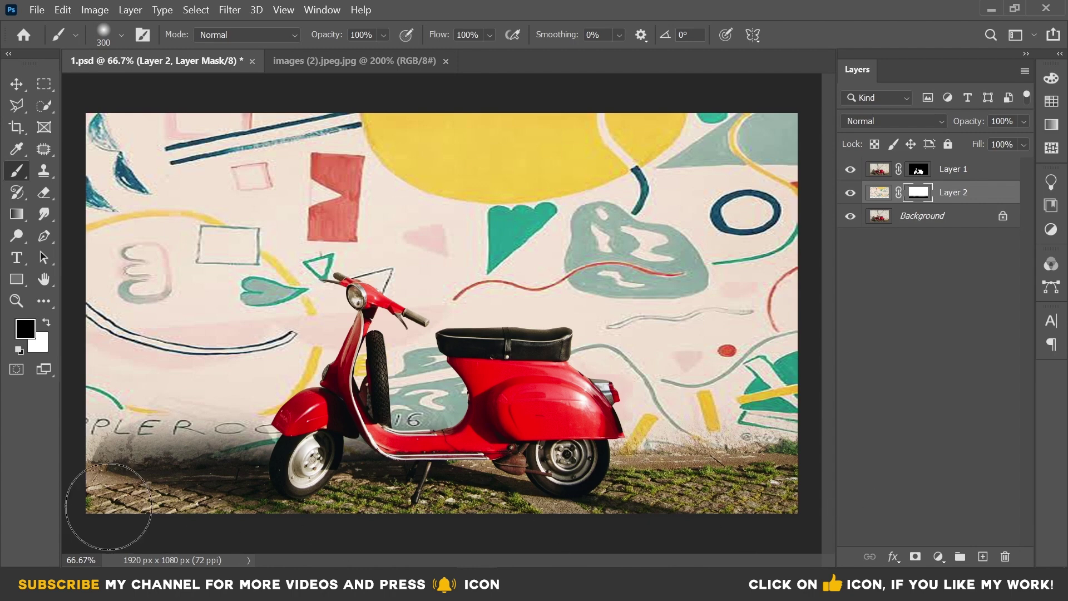
pyautogui.click(3, 80)
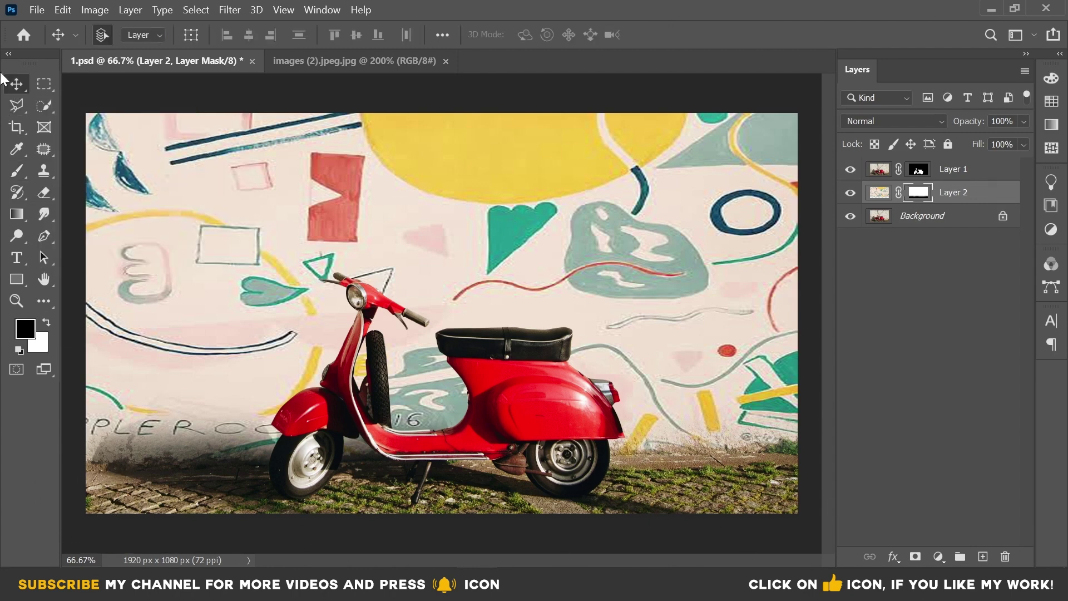
# - In Layer 2's Blending Options, split the Underlying Layer black slider rightward so wall shadows show
pyautogui.click(880, 193)
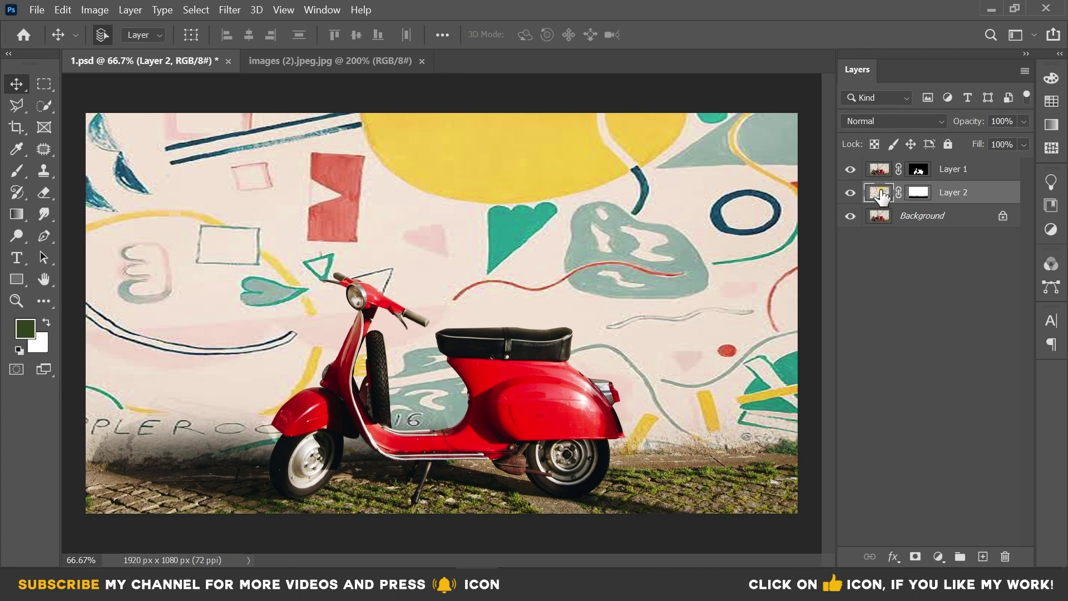
pyautogui.click(897, 557)
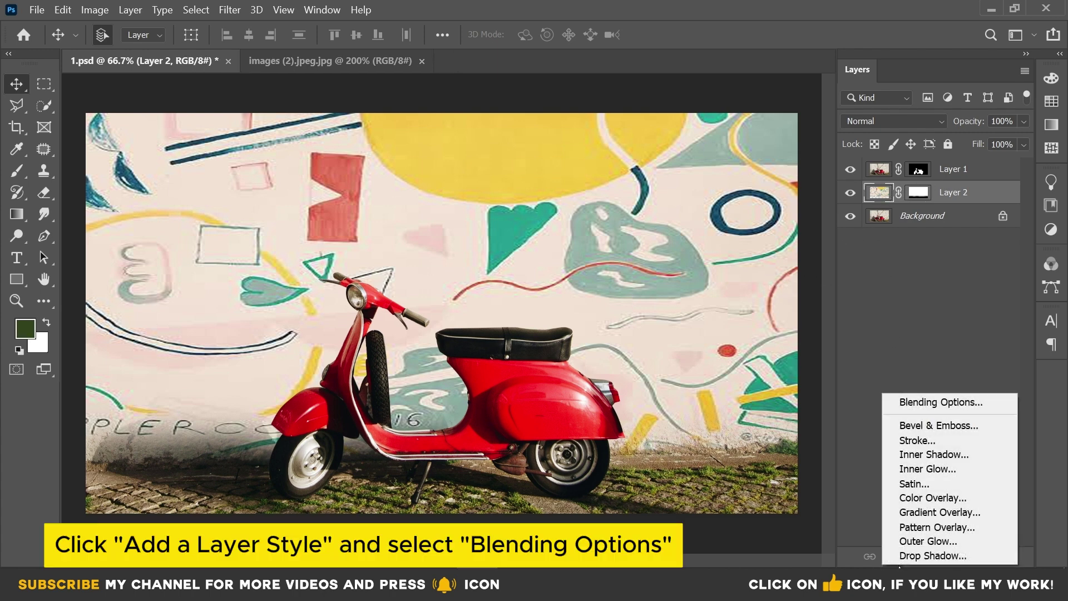
pyautogui.click(923, 401)
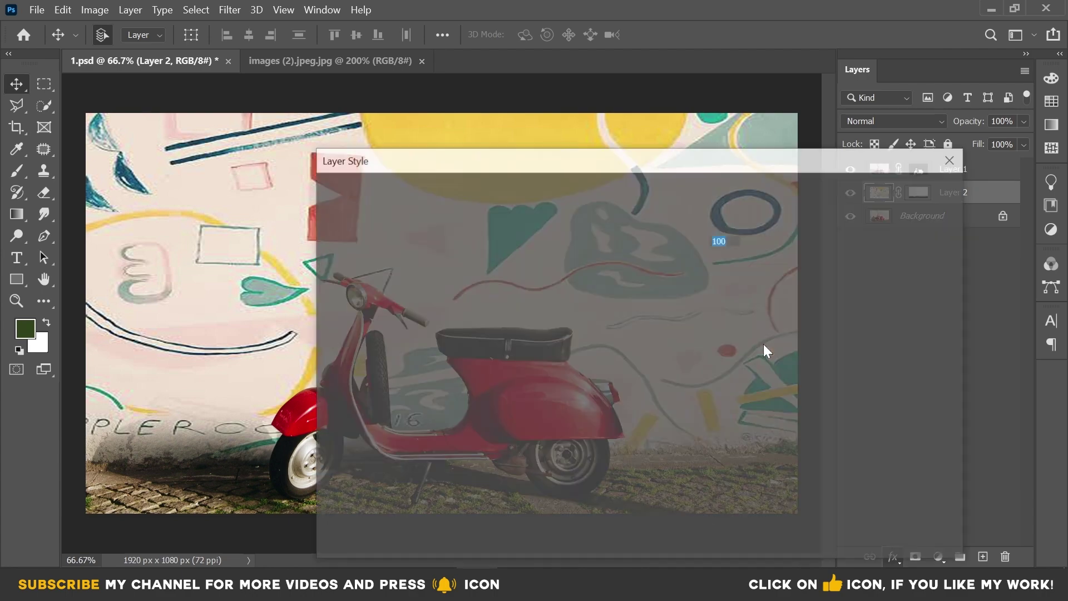
pyautogui.moveTo(352, 167); pyautogui.dragTo(744, 21)
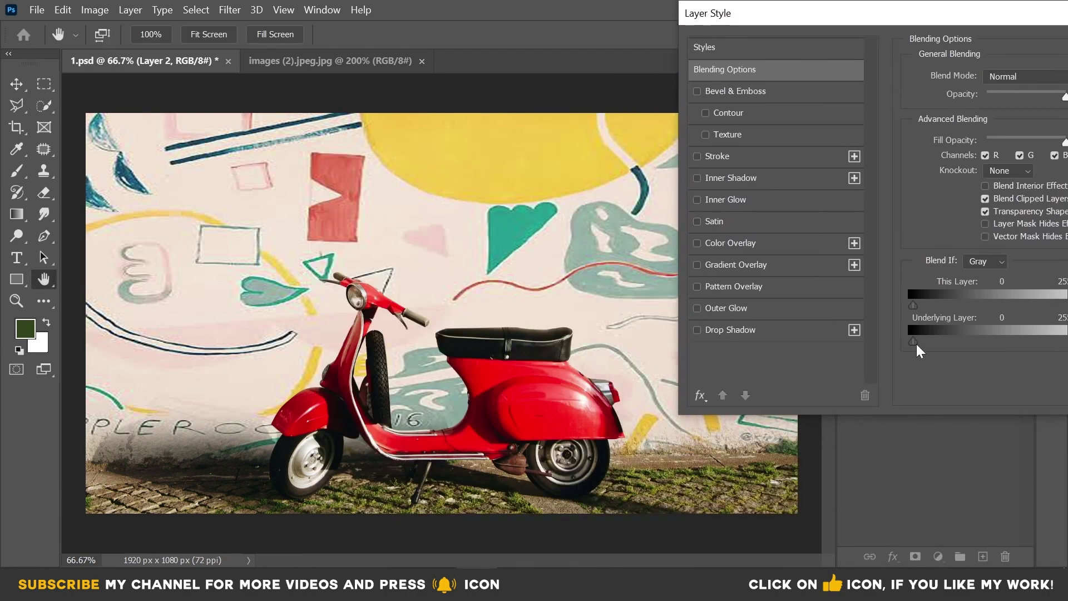
pyautogui.moveTo(913, 341); pyautogui.dragTo(1039, 348)
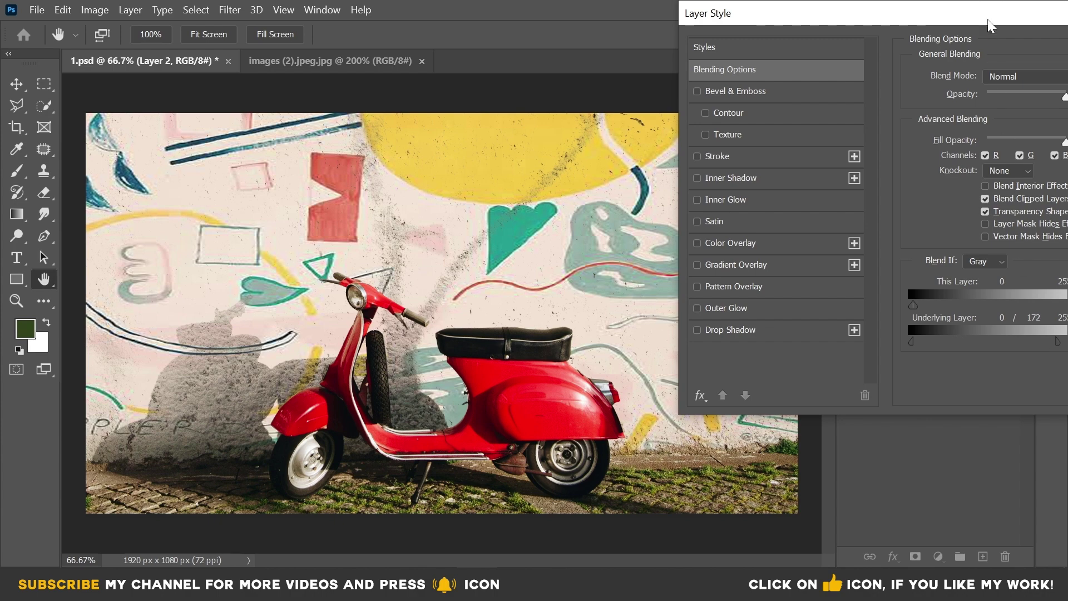
pyautogui.moveTo(990, 25)
pyautogui.mouseDown()
pyautogui.moveTo(750, 130)
pyautogui.moveTo(896, 111)
pyautogui.mouseUp()
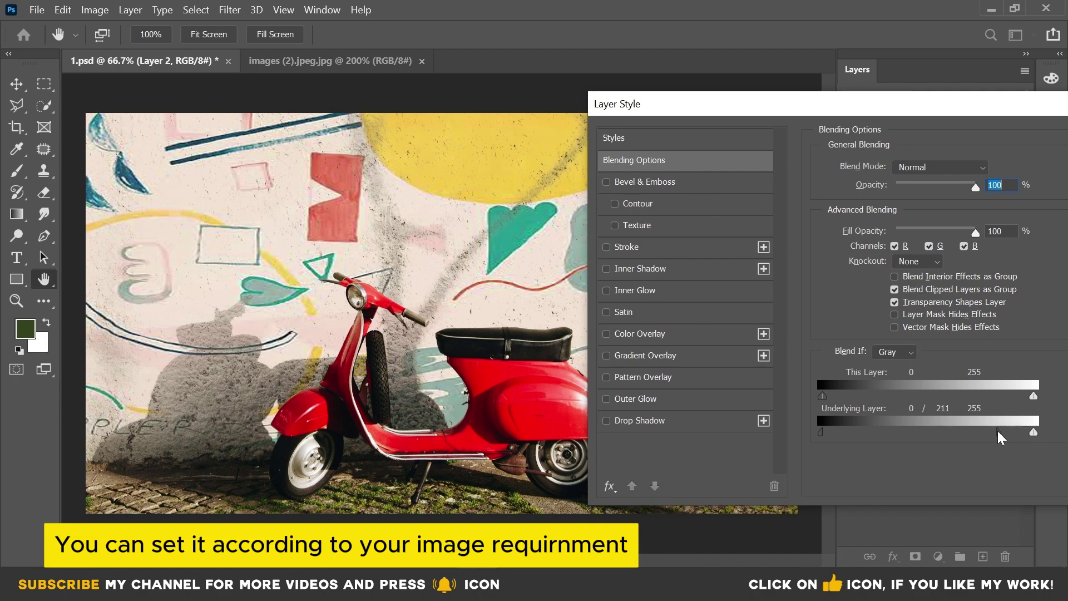
pyautogui.moveTo(1017, 430); pyautogui.dragTo(1020, 430)
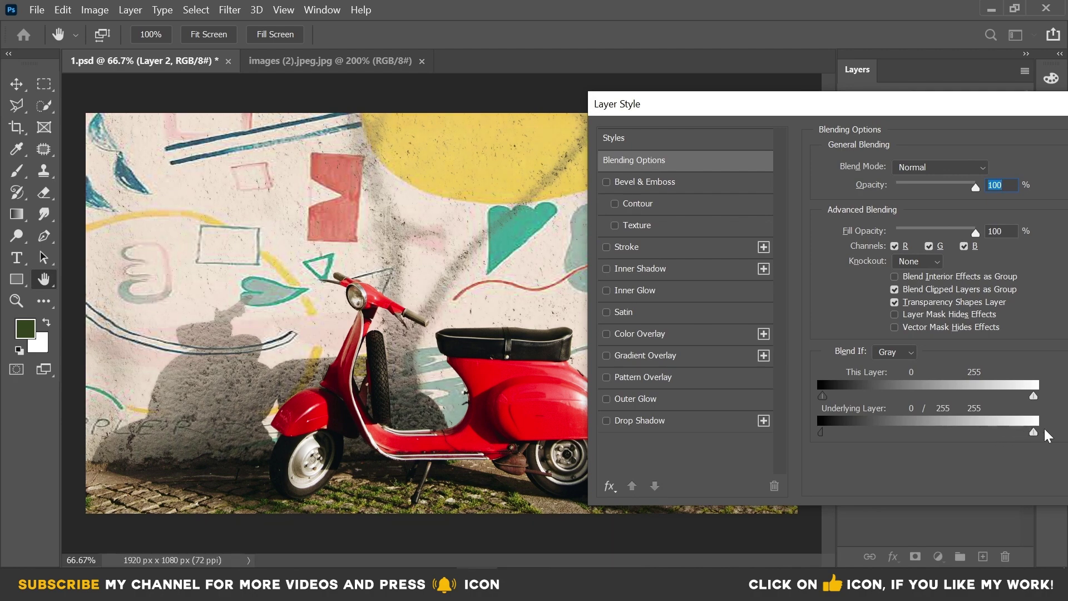
pyautogui.moveTo(979, 122)
pyautogui.mouseDown()
pyautogui.moveTo(976, 164)
pyautogui.moveTo(849, 50)
pyautogui.mouseUp()
pyautogui.click(1027, 95)
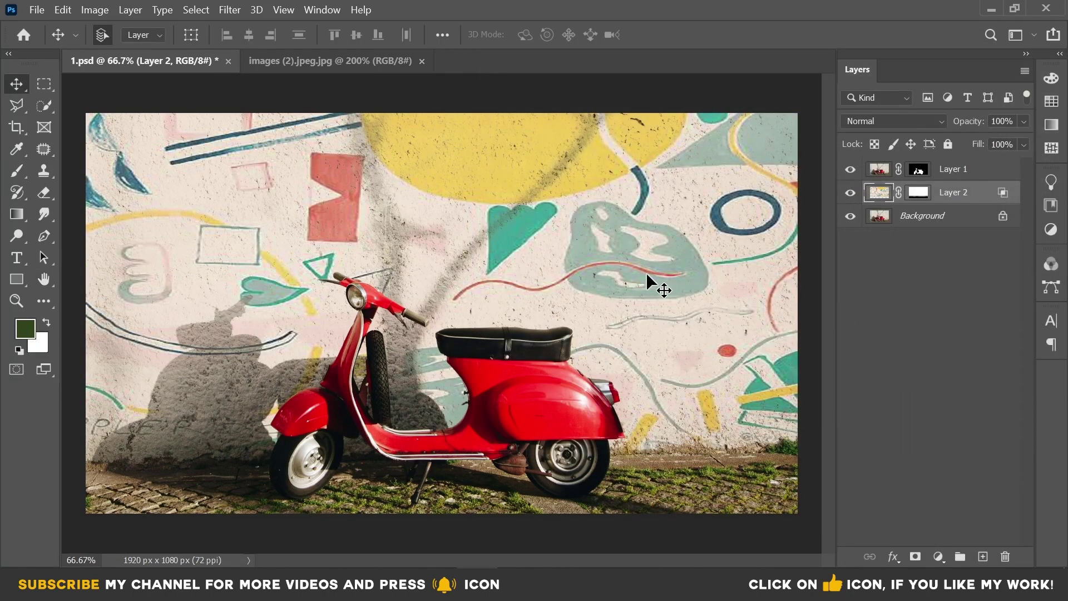
# - Set Layer 2's blend mode to Darker Color, then deselect the layer
pyautogui.click(911, 120)
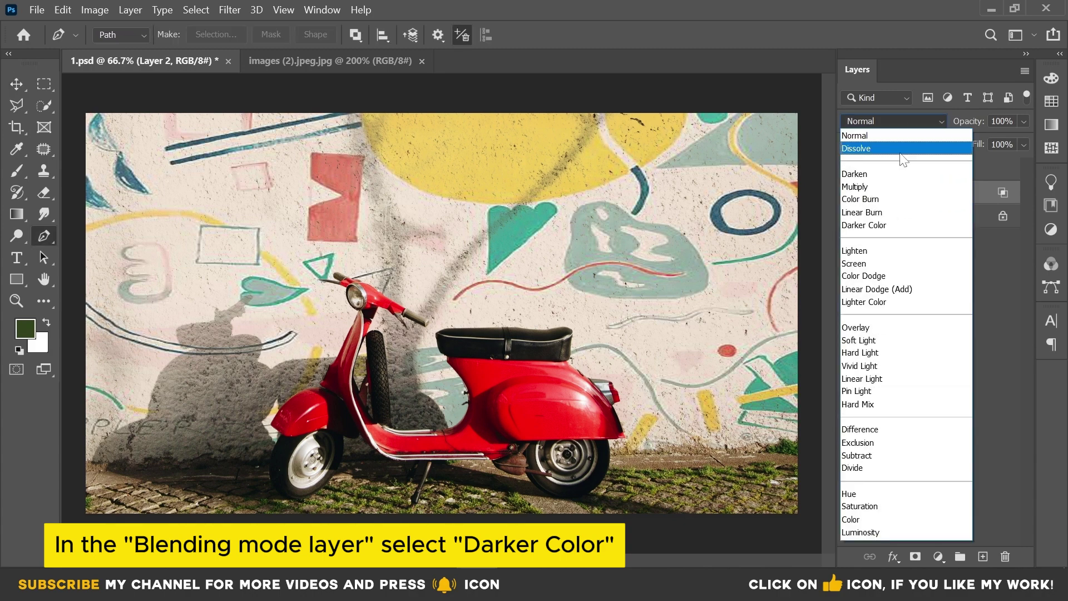
pyautogui.click(889, 226)
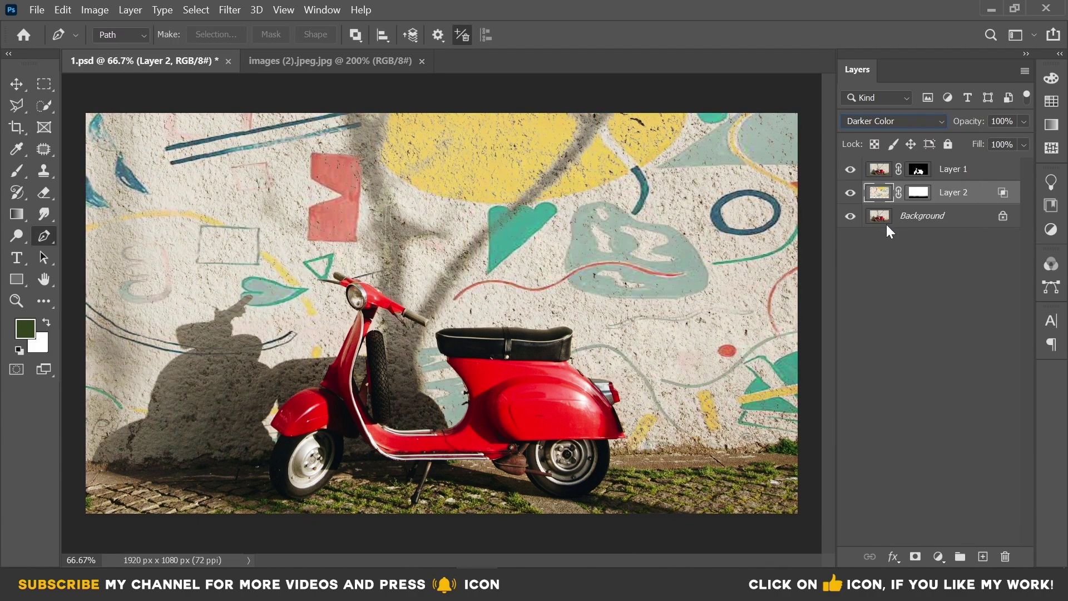
pyautogui.click(890, 342)
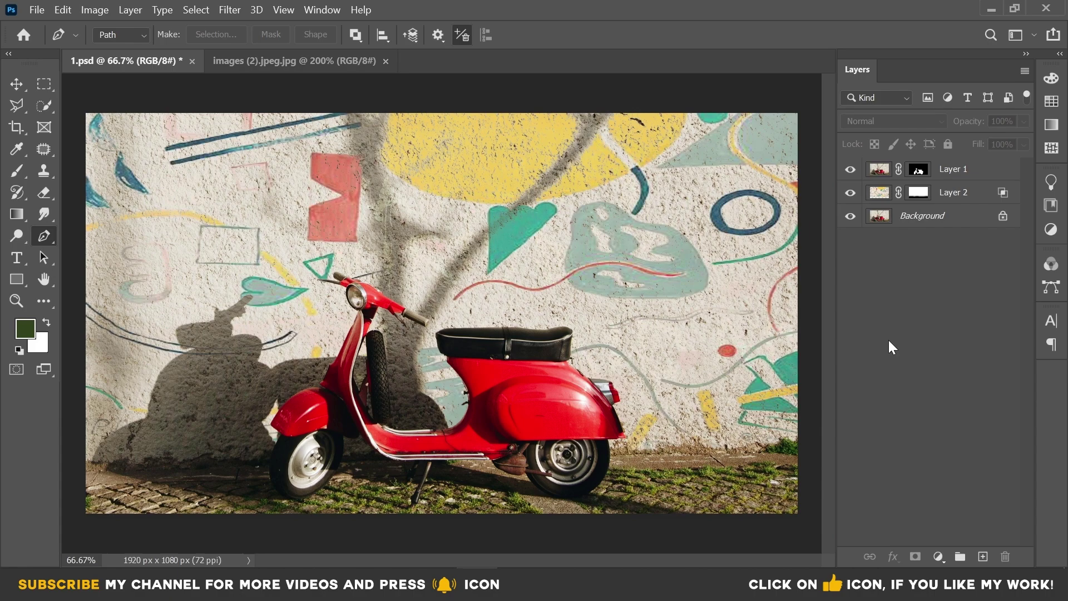